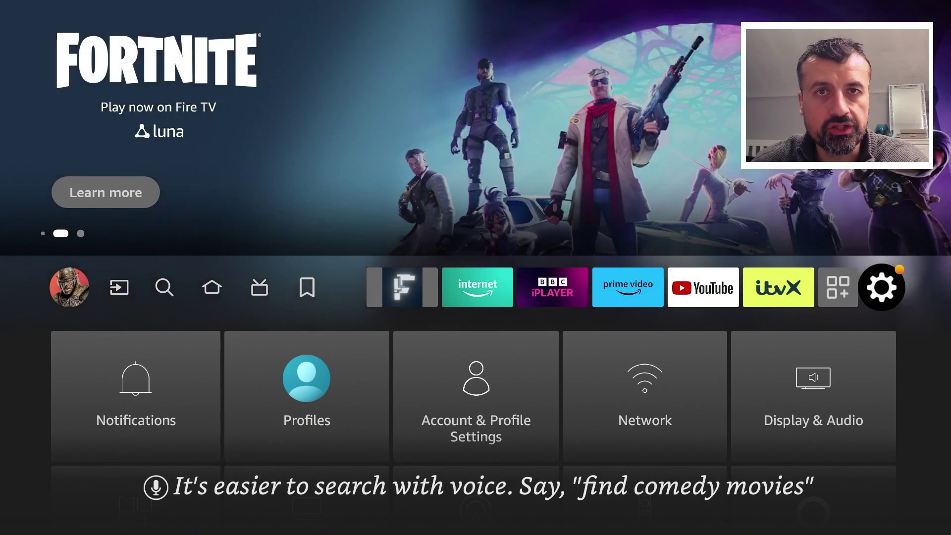
- Set the Display & Audio screen saver Start Time to Never
key("Down")
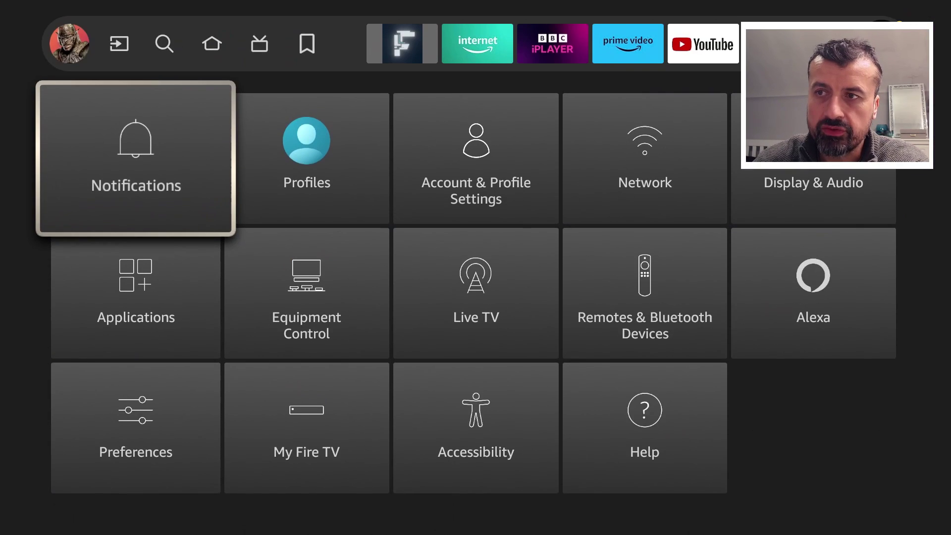
key("Right")
key("Right")
key("Right")
key("Right")
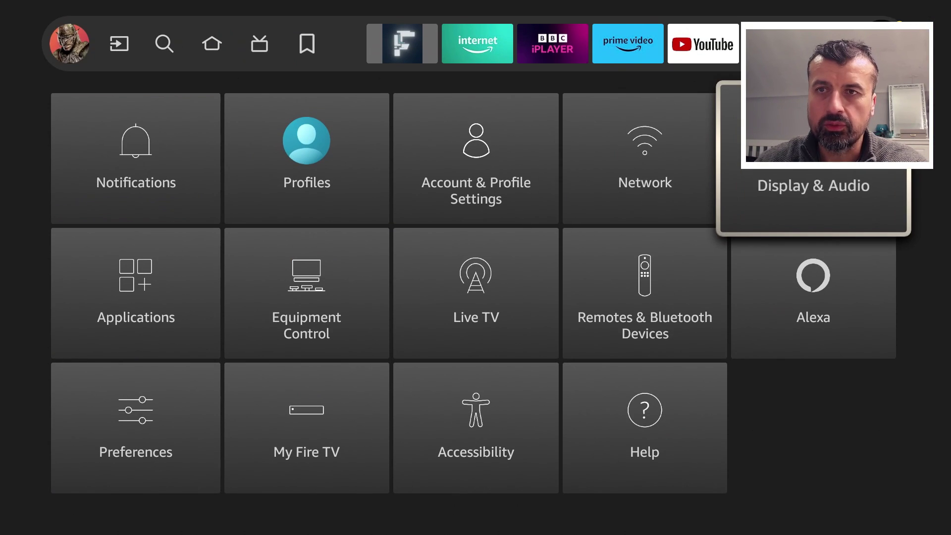
key("Return")
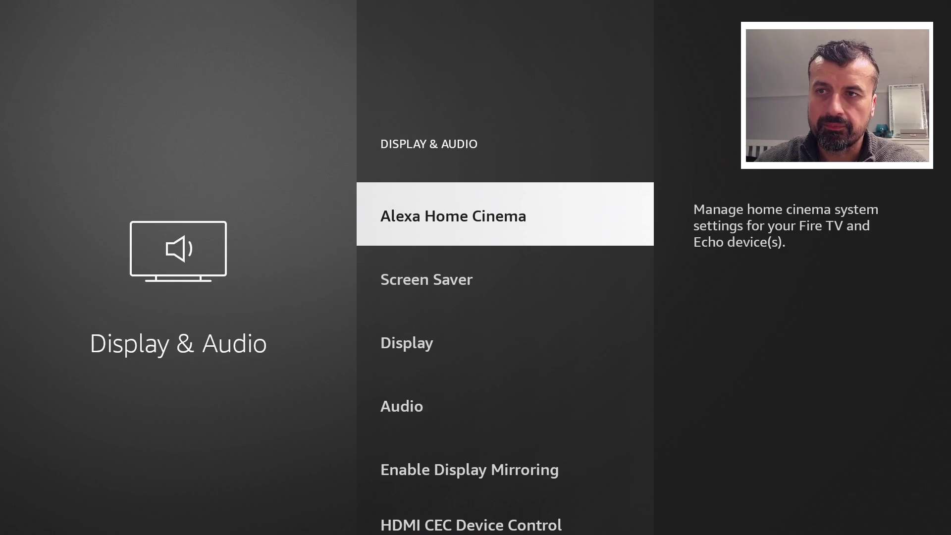
key("Down")
key("Return")
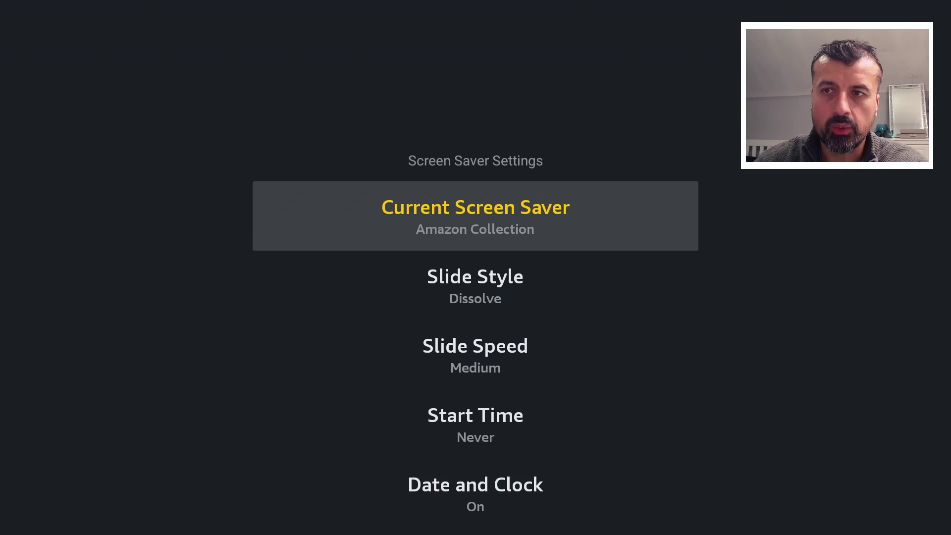
key("Down")
key("Down")
key("Down")
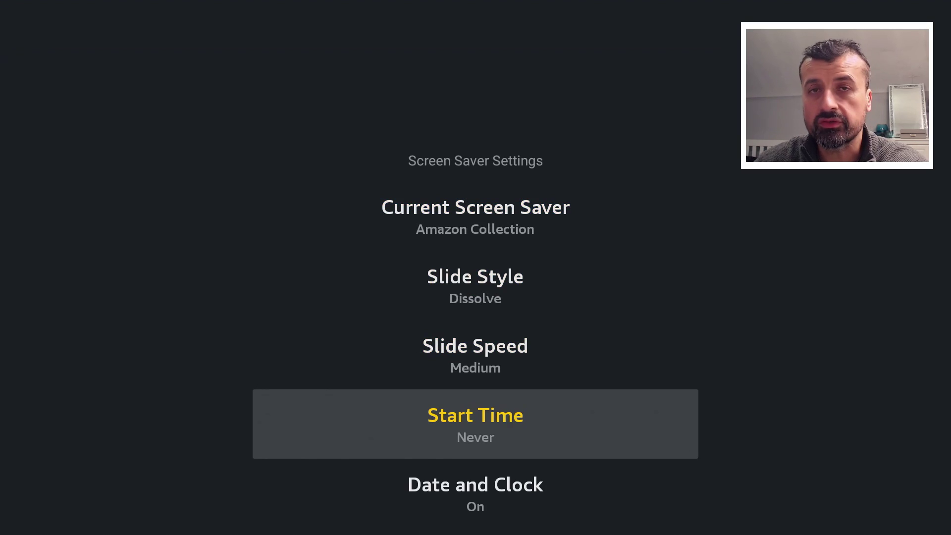
key("Return")
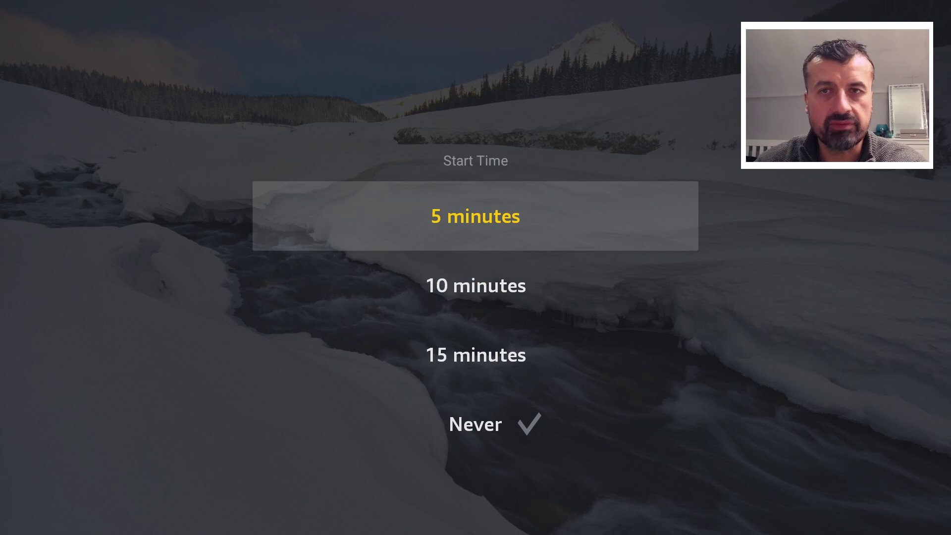
key("Down")
key("Down")
key("Down")
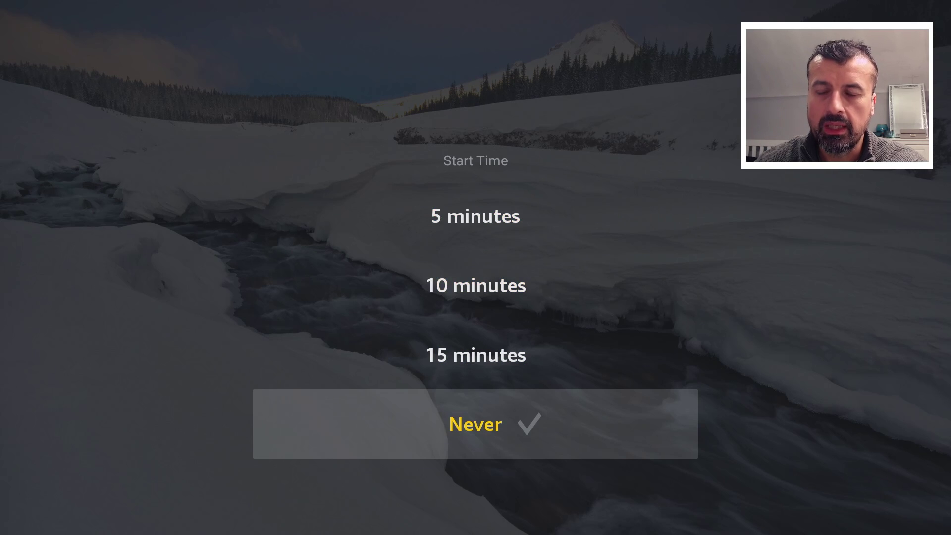
key("Return")
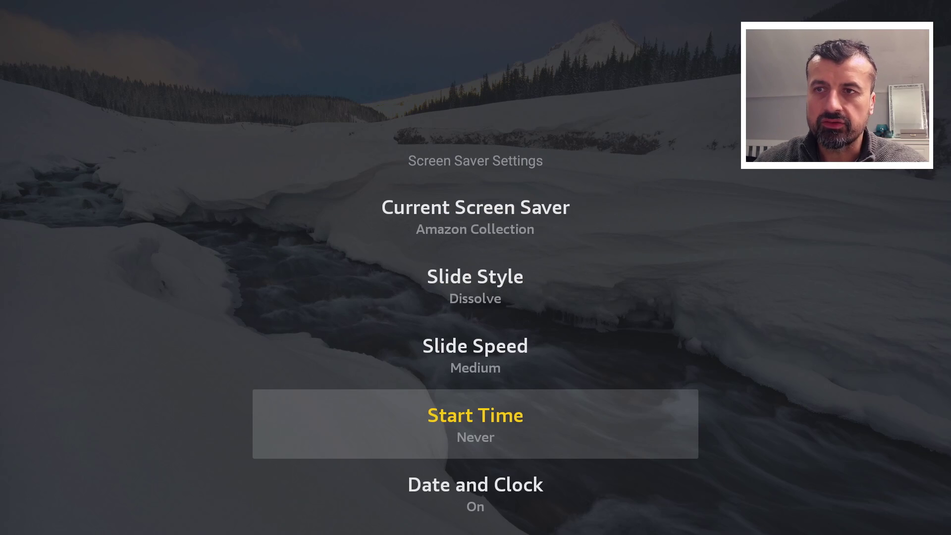
- Turn Navigation Sounds off in the Audio settings
key("Escape")
key("Down")
key("Down")
key("Return")
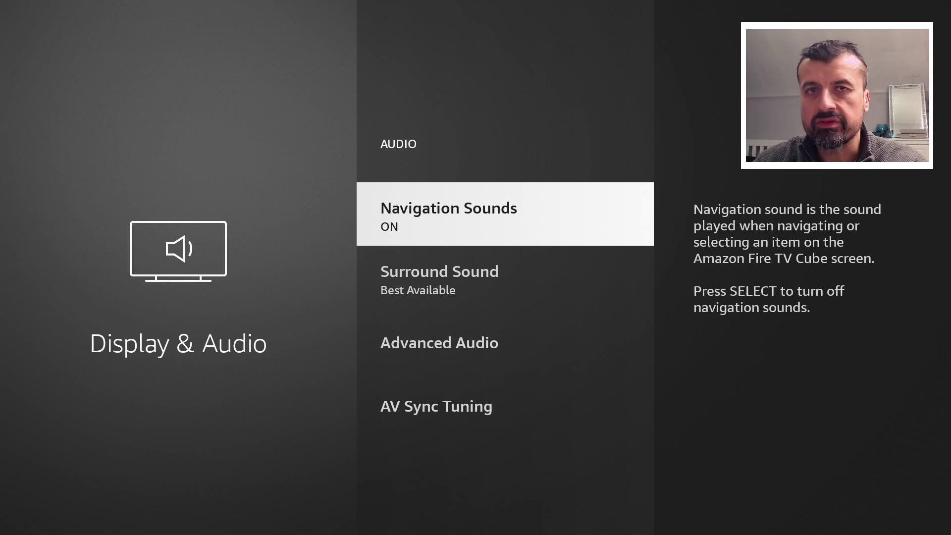
key("Down")
key("Down")
key("Down")
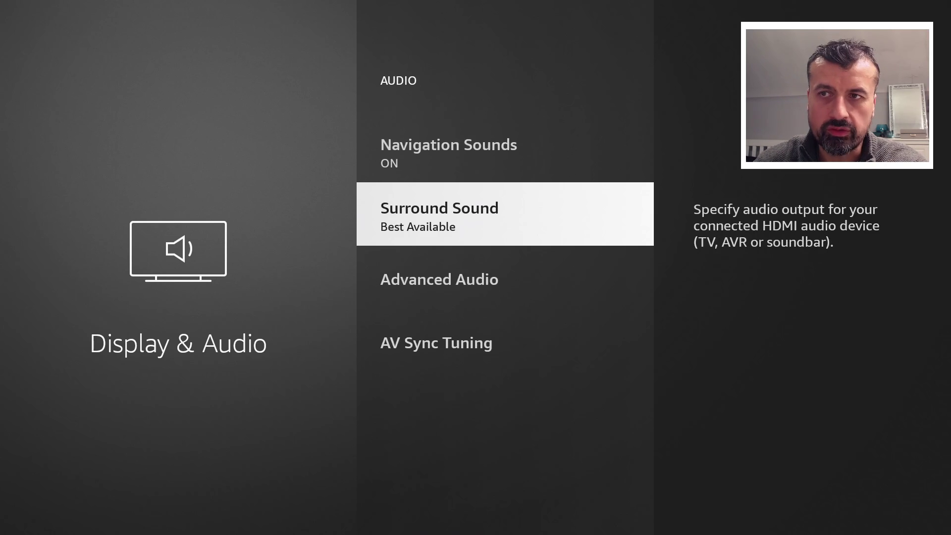
key("Up")
key("Up")
key("Up")
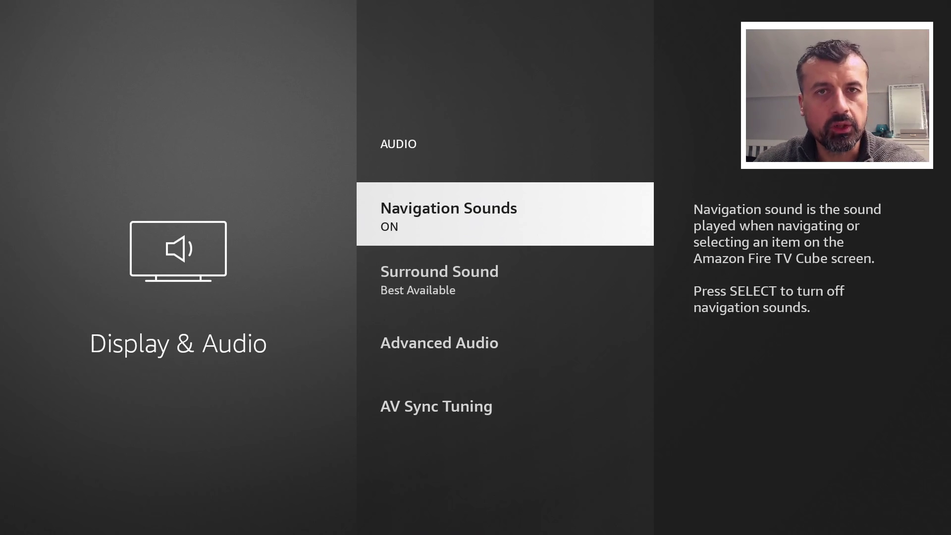
key("Return")
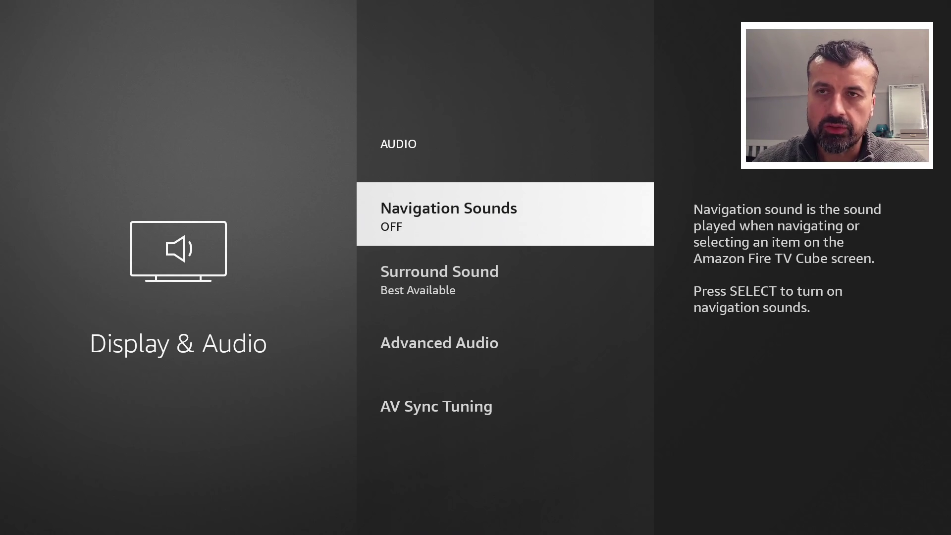
- Turn on Volume Leveller and Dialogue Enhancer under Advanced Audio
key("Down")
key("Down")
key("Return")
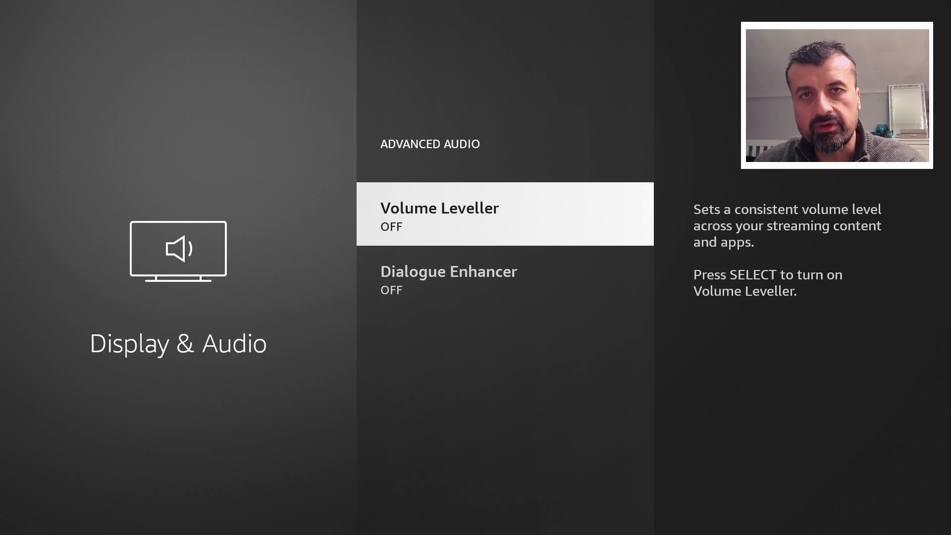
key("Return")
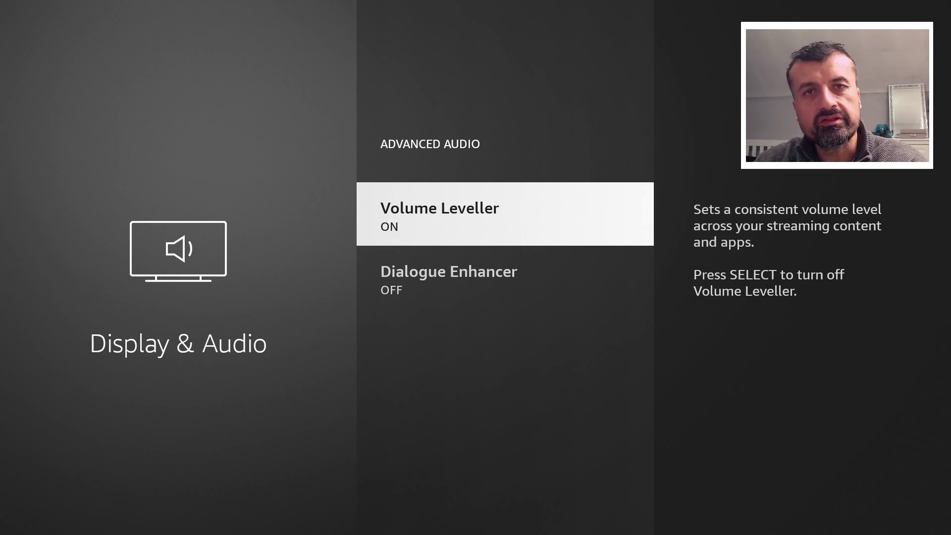
key("Down")
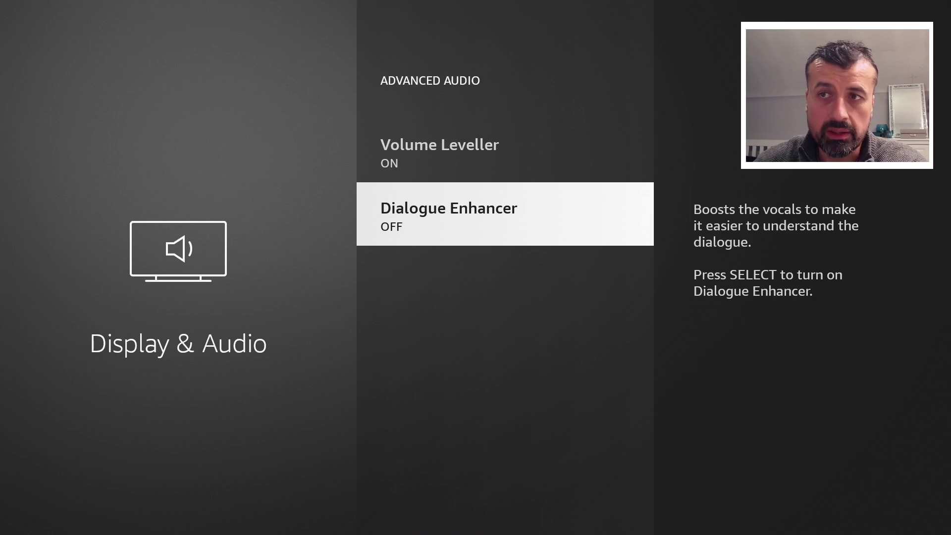
key("Return")
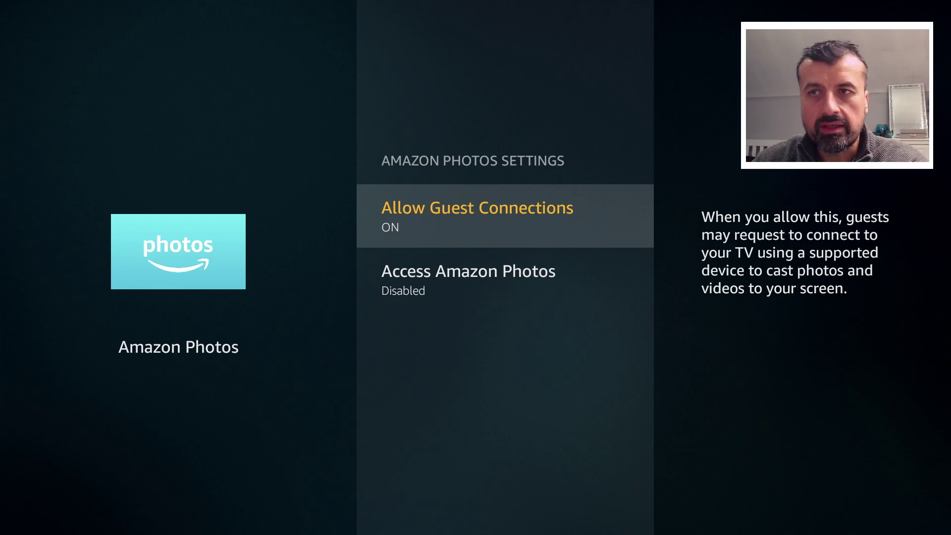
- Turn Allow Guest Connections off for Amazon Photos, leaving Access Amazon Photos Disabled
key("Return")
key("Down")
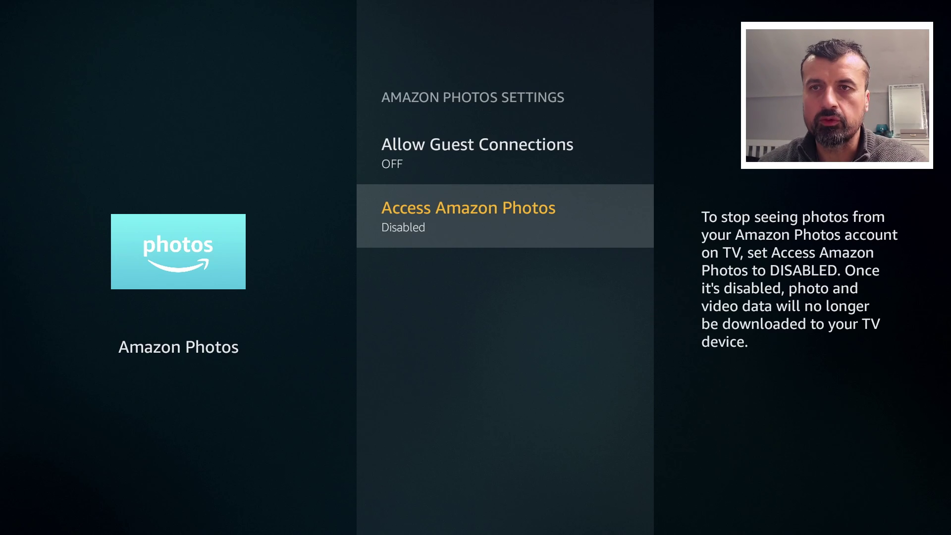
key("Escape")
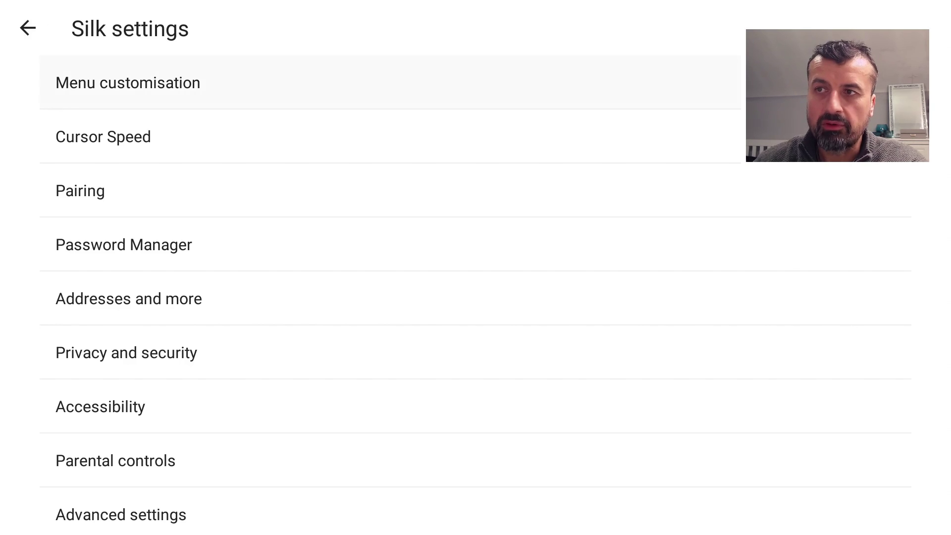
- Turn on Send a 'Do Not Track' request under Silk's Privacy and security
key("Up")
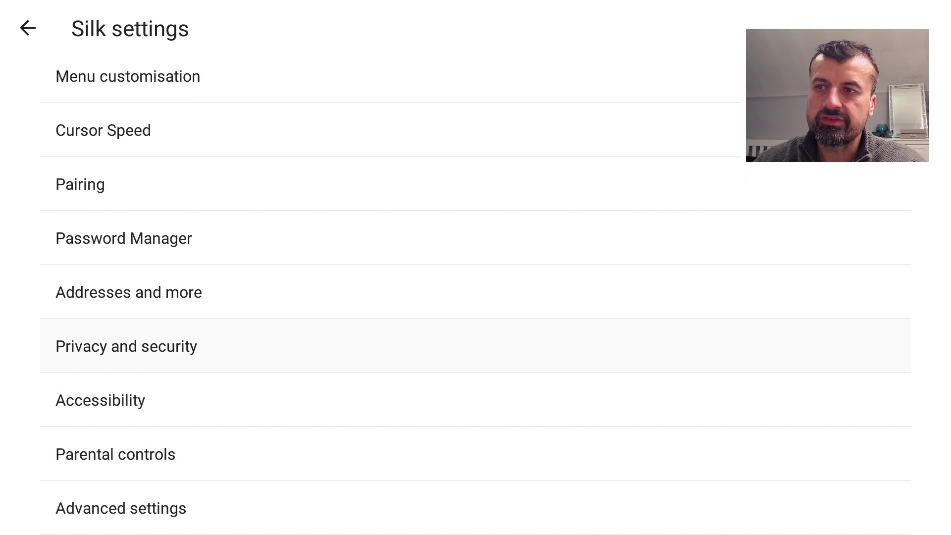
key("Return")
key("Down")
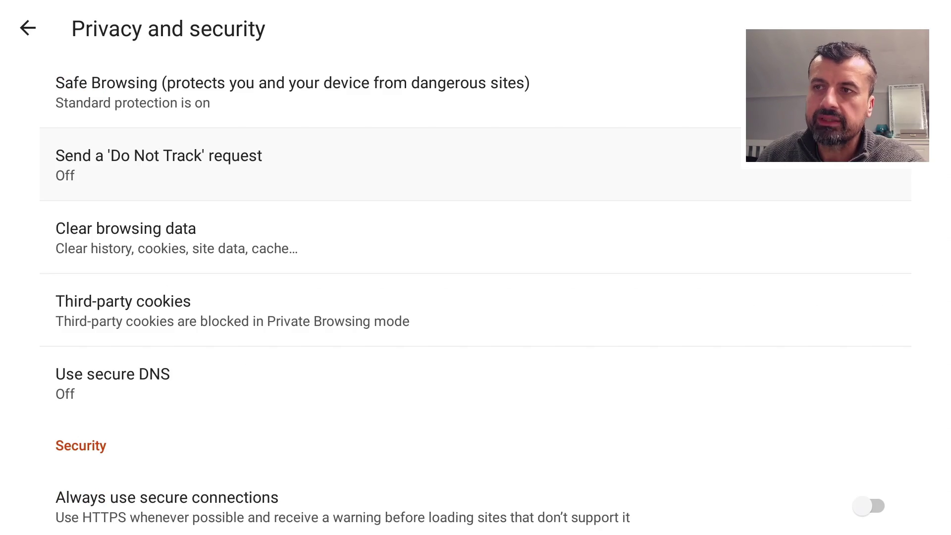
key("Return")
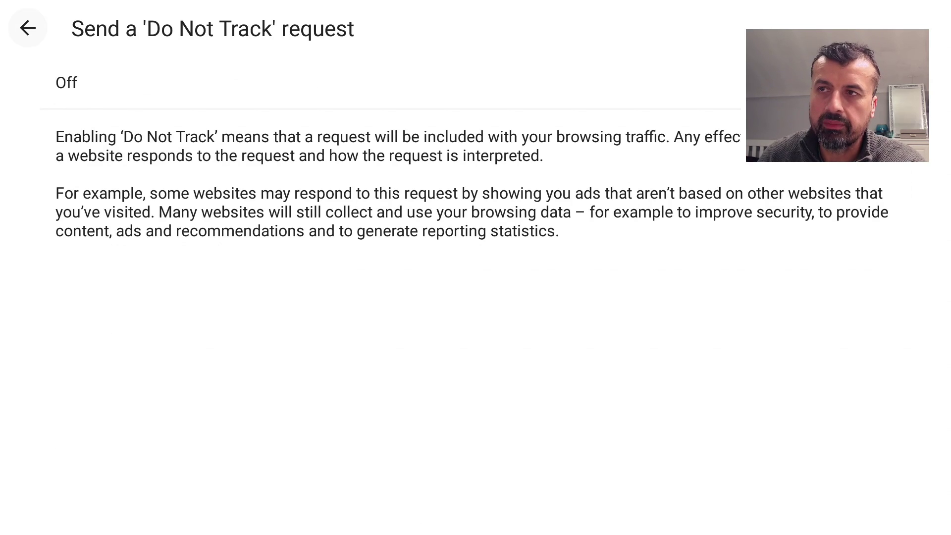
key("Return")
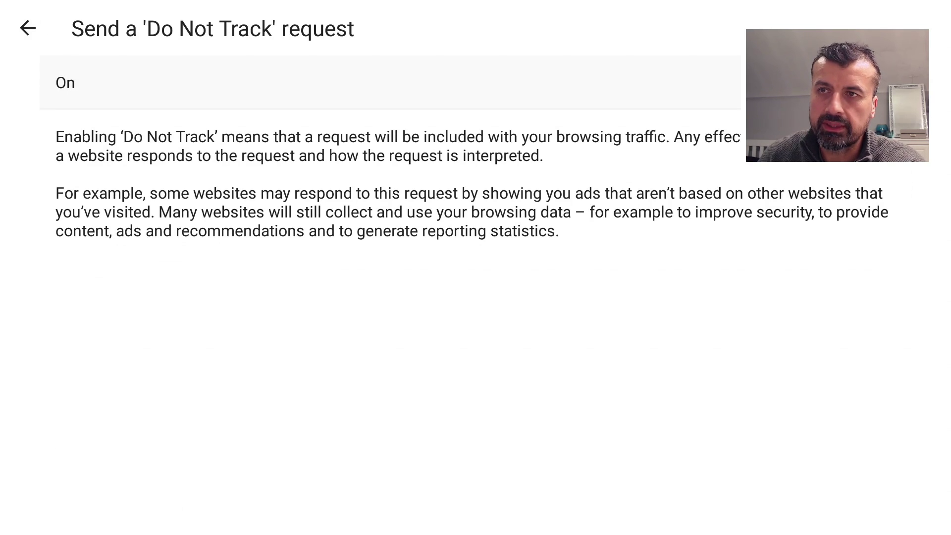
key("Escape")
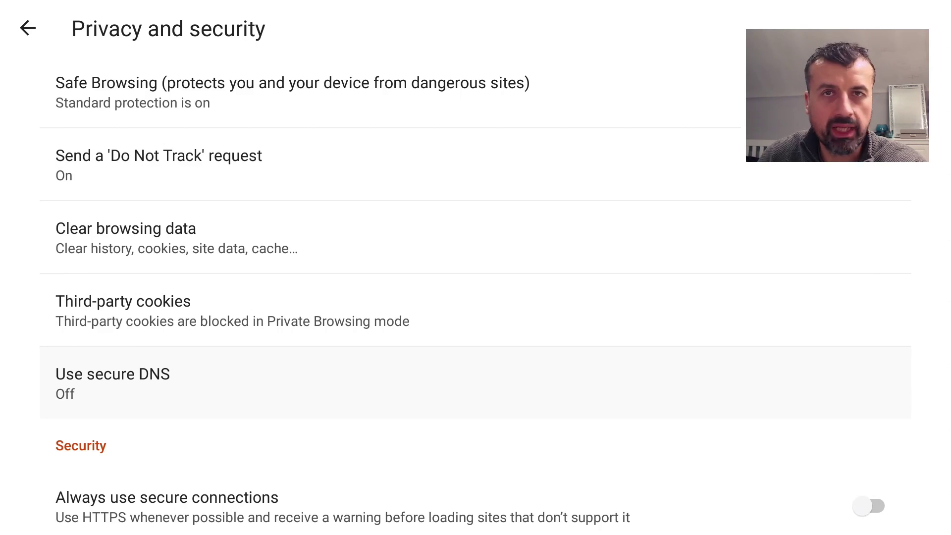
- Enable Silk's secure DNS using Choose another provider and enter a custom provider URL
left_click(114, 383)
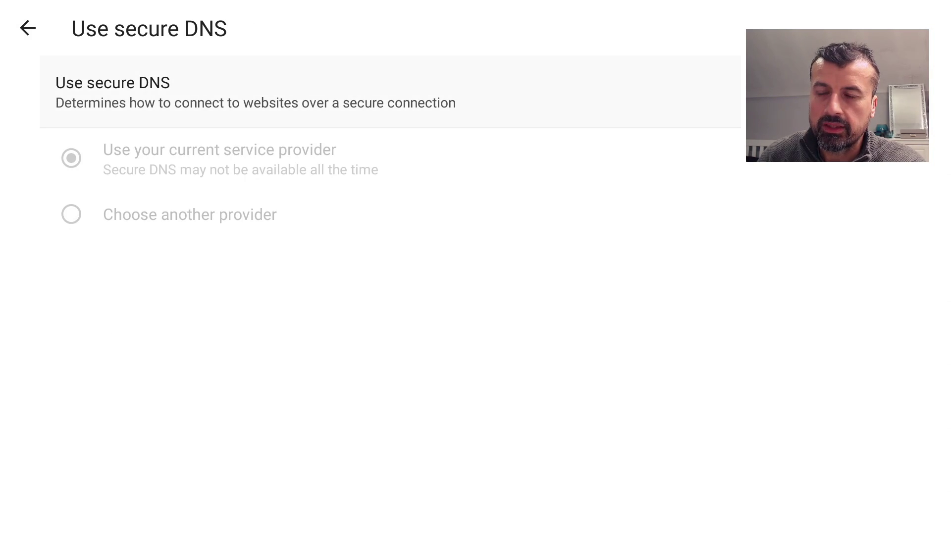
key("Return")
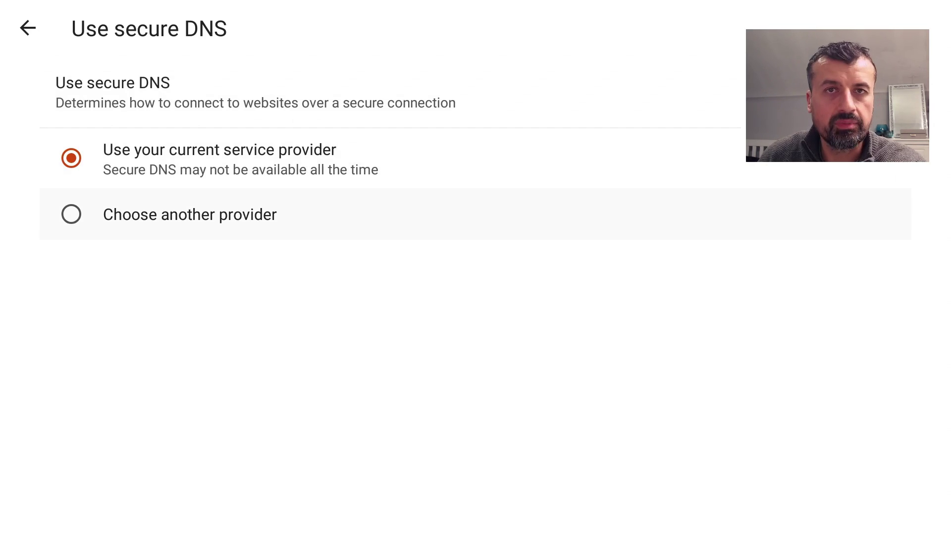
key("Return")
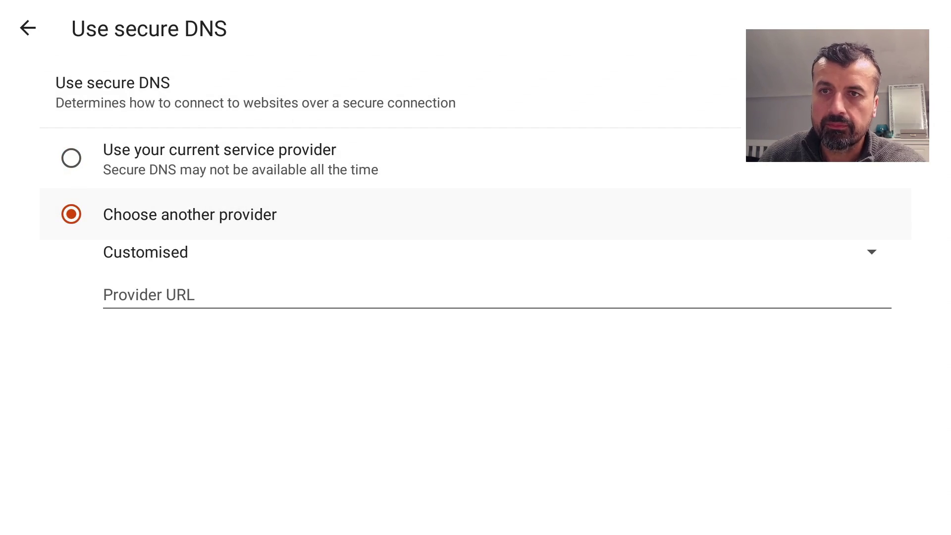
left_click(198, 295)
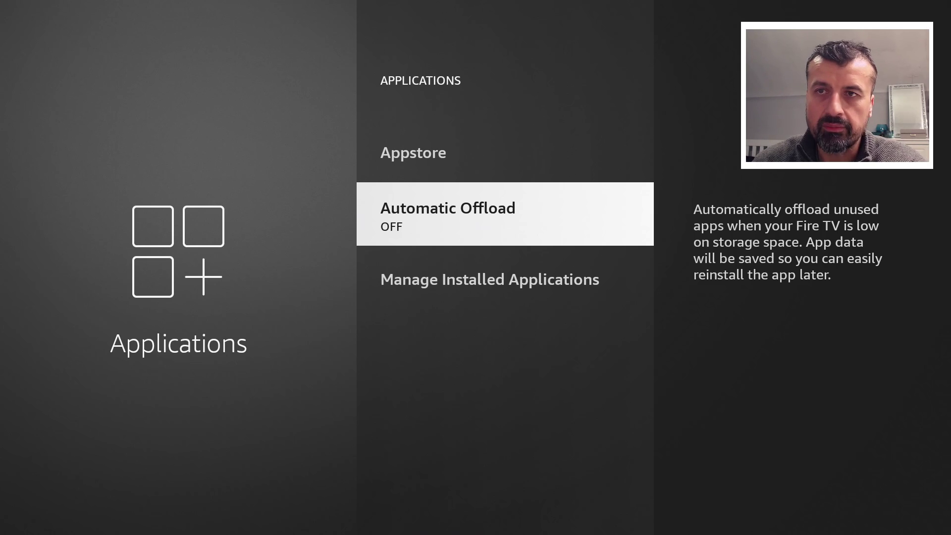
key("Down")
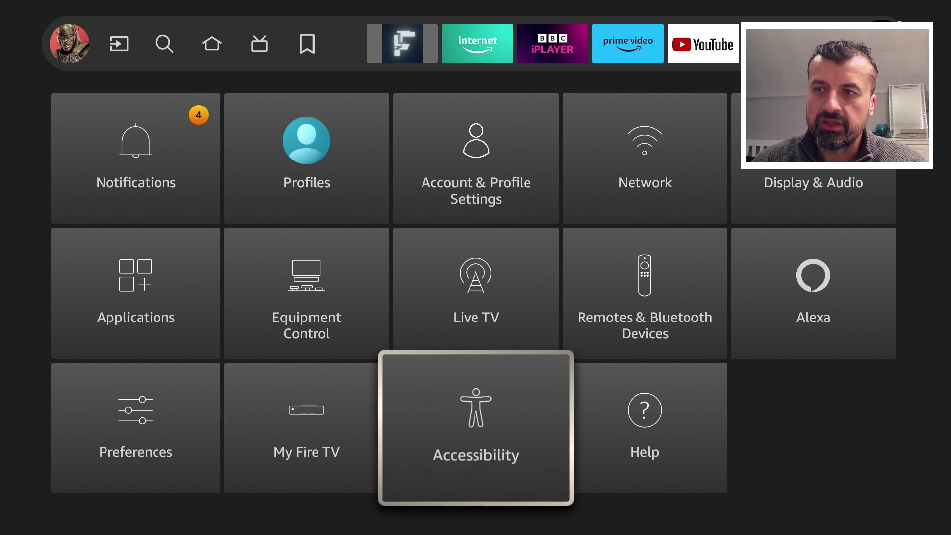
- Open Preferences from the Fire TV Settings grid
key("Left")
key("Left")
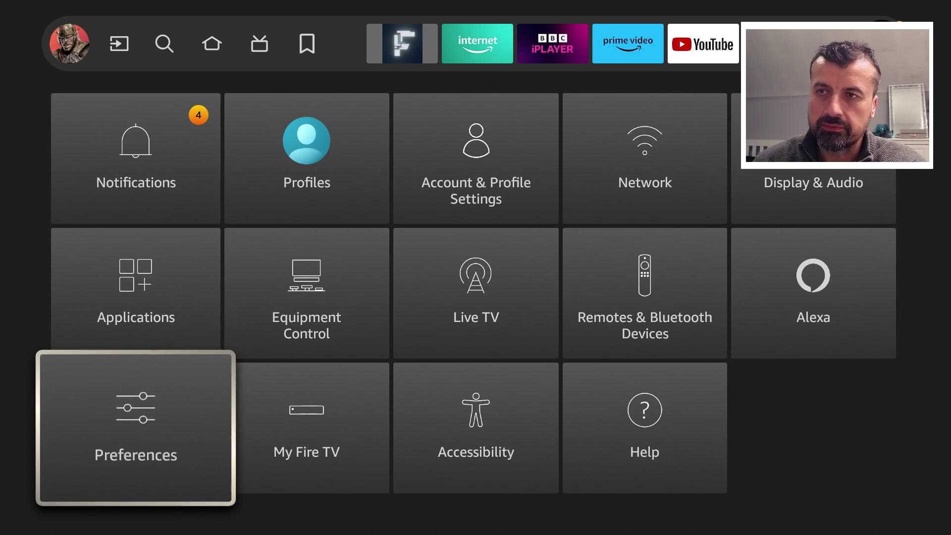
key("Return")
key("Return")
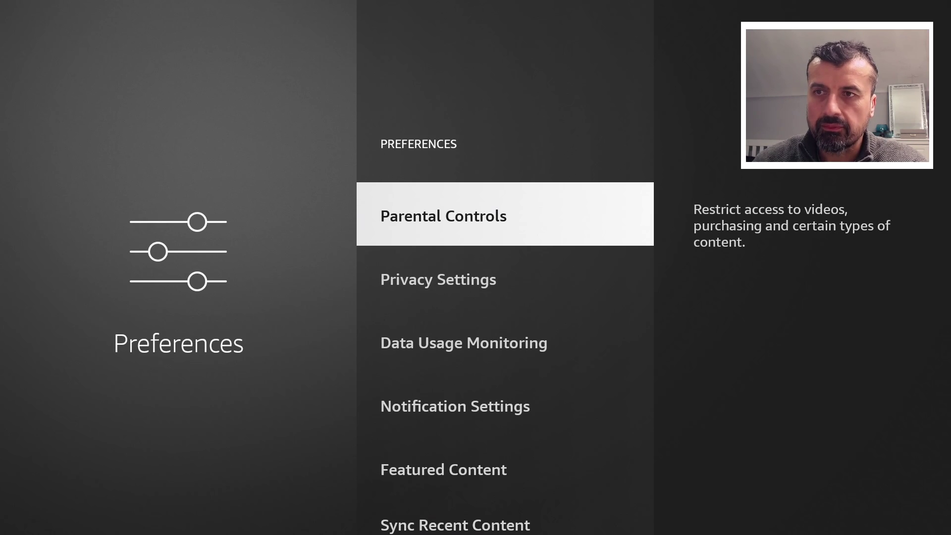
- Decline cookie consent in Privacy Settings
key("Down")
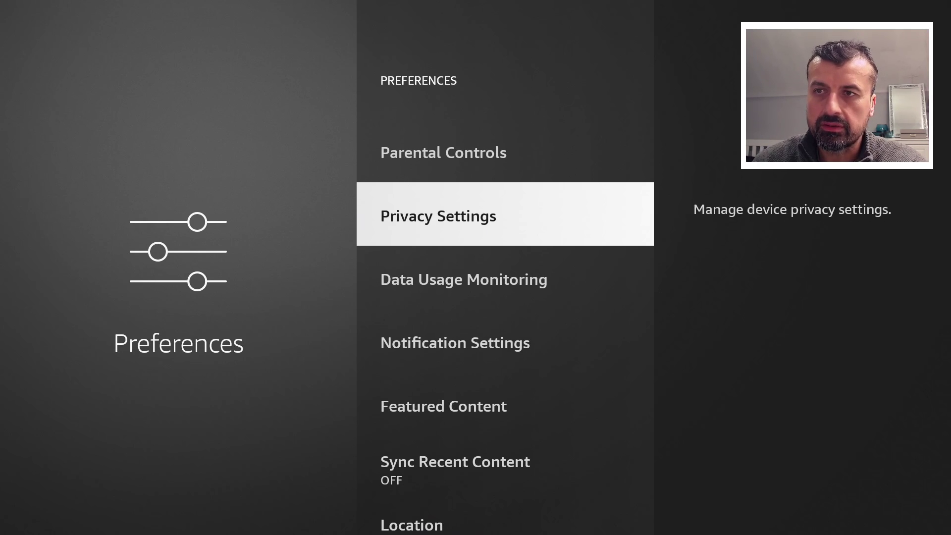
key("Return")
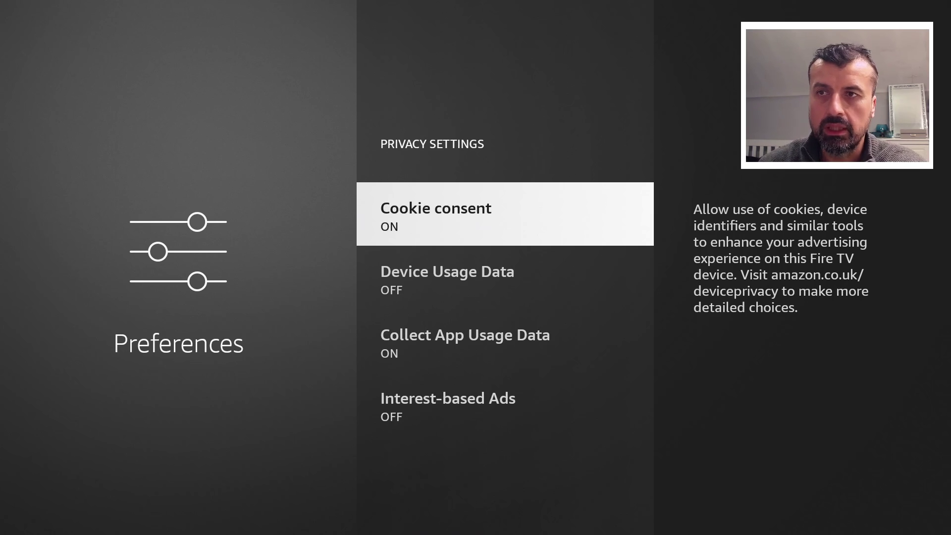
key("Return")
key("Right")
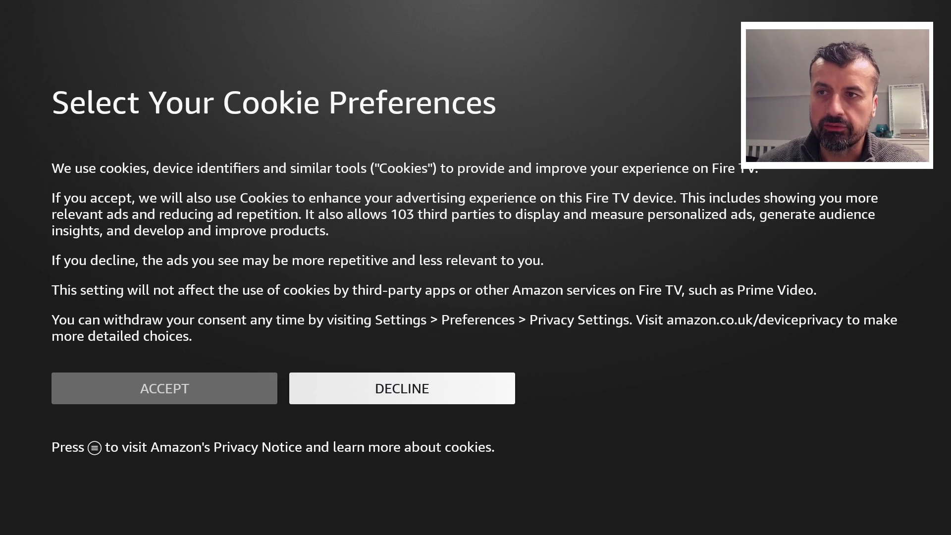
key("Return")
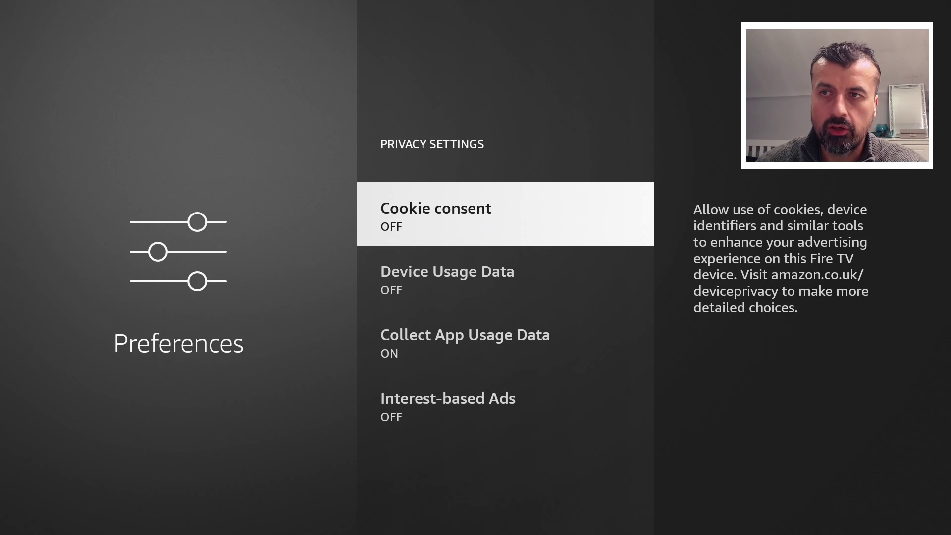
- Turn off Collect App Usage Data and review that all privacy settings read OFF
key("Down")
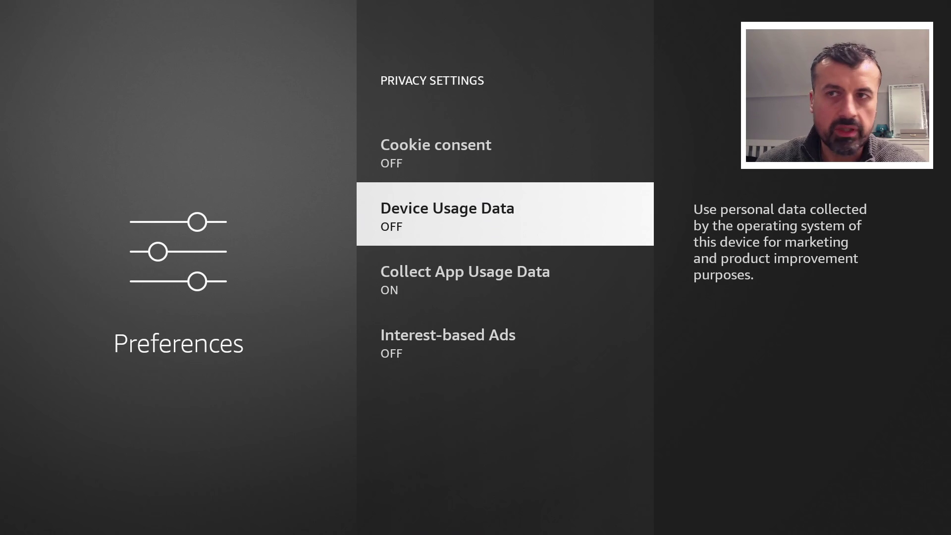
key("Down")
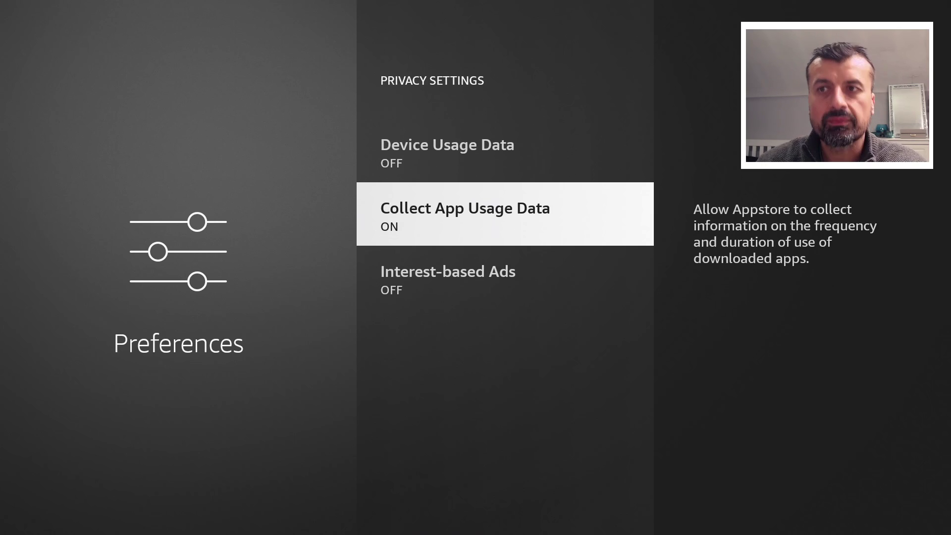
key("Return")
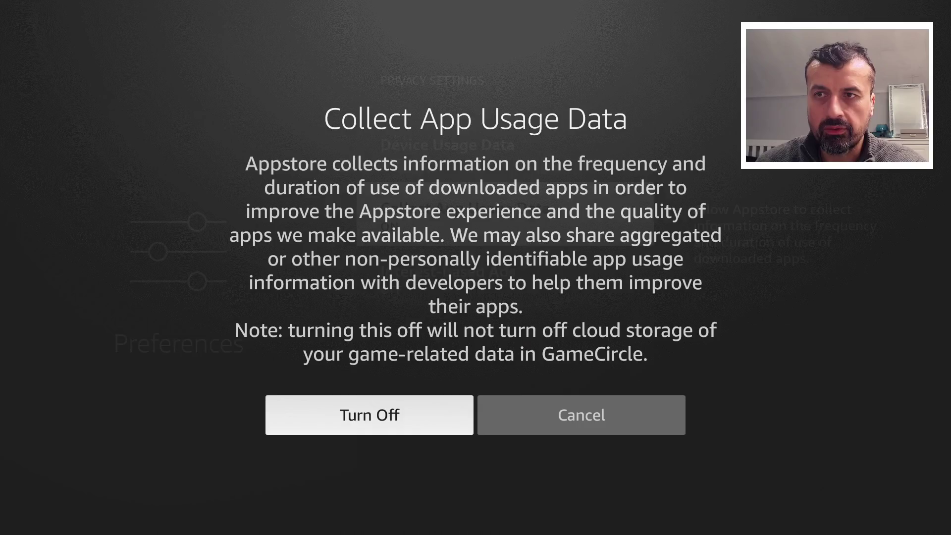
key("Return")
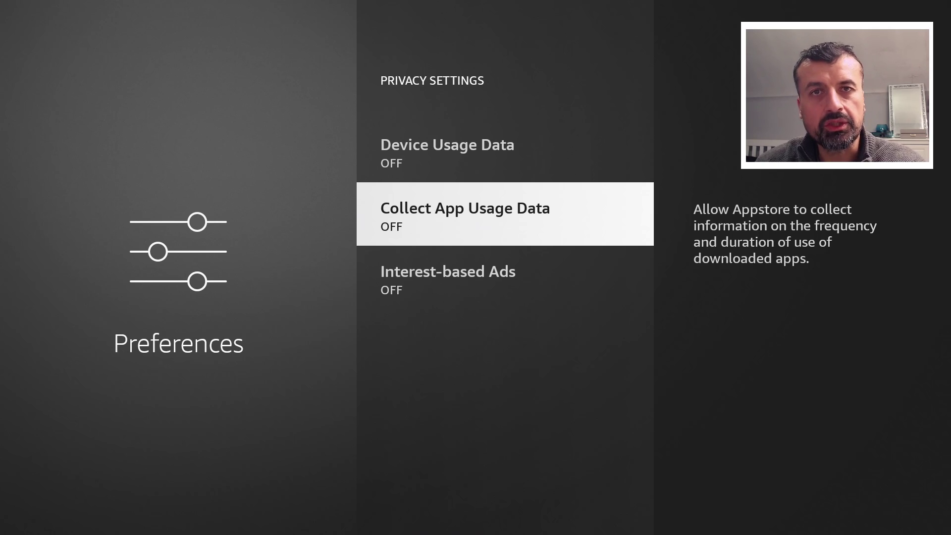
key("Down")
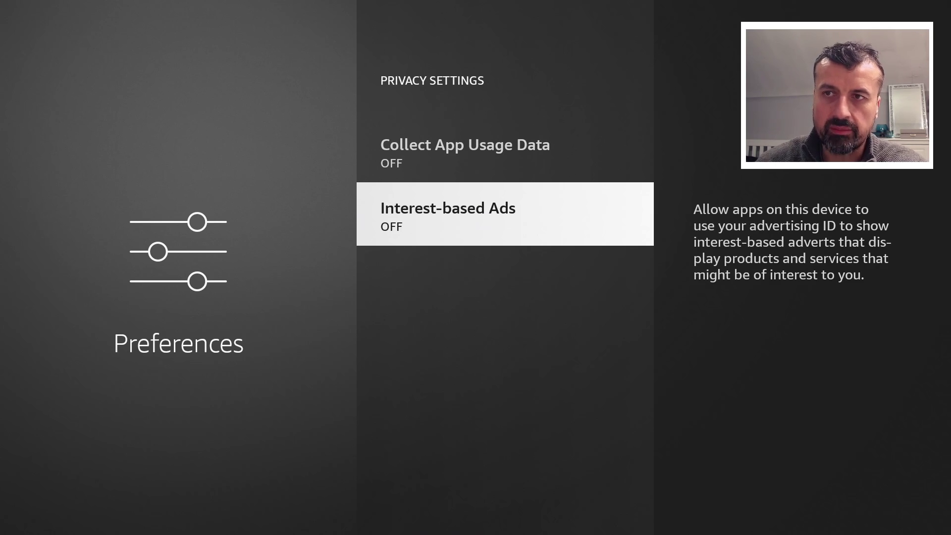
key("Up")
key("Up")
key("Up")
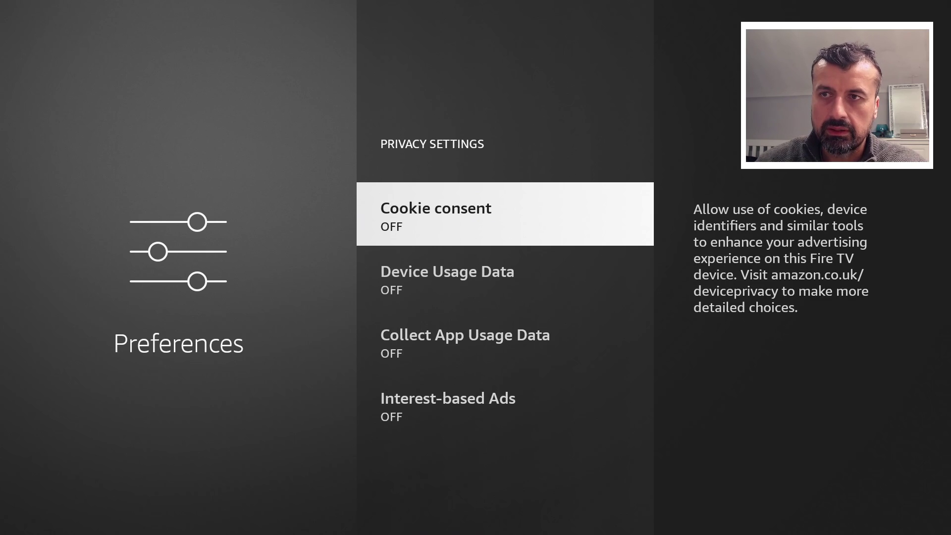
key("Down")
key("Down")
- Review the Data Usage Monitoring settings in Preferences
key("Escape")
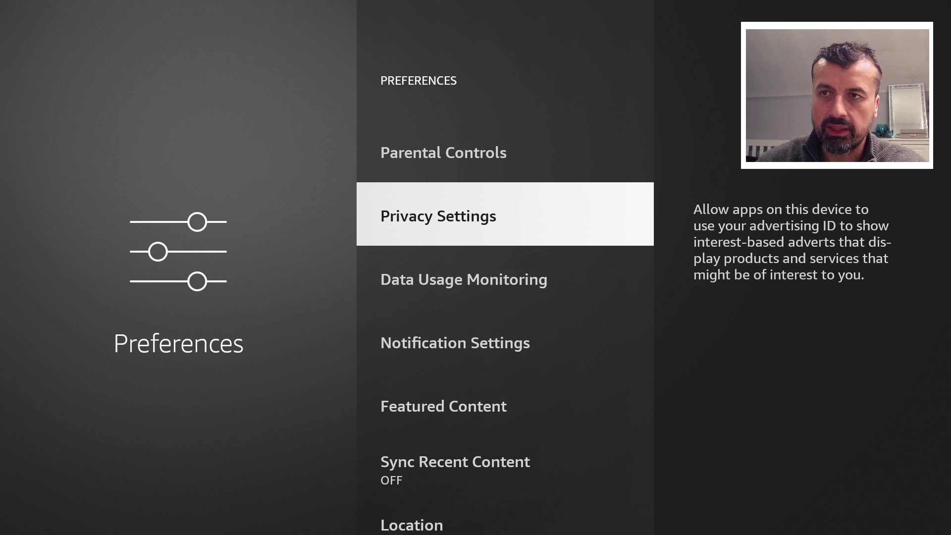
key("Down")
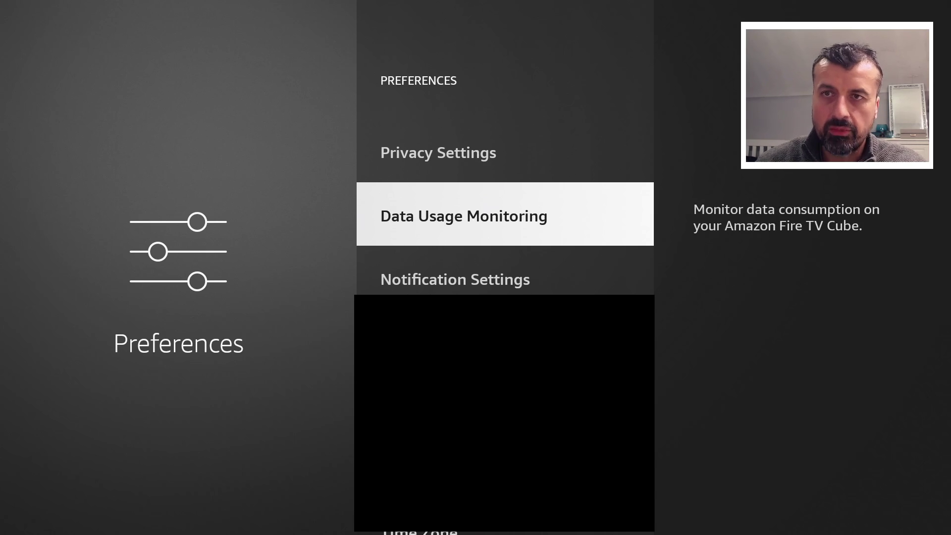
key("Return")
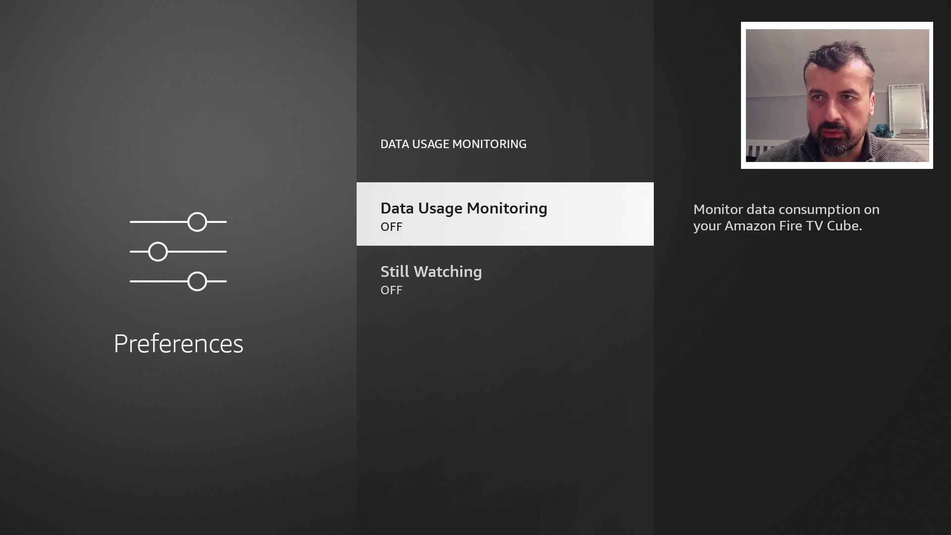
key("Down")
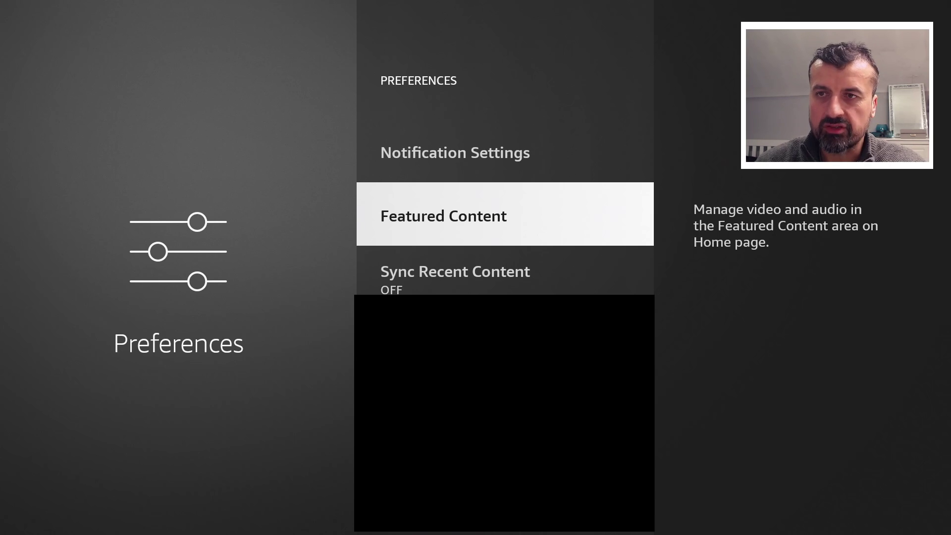
- Return to the Home screen, browse the featured banner, and head to Settings
key("Home")
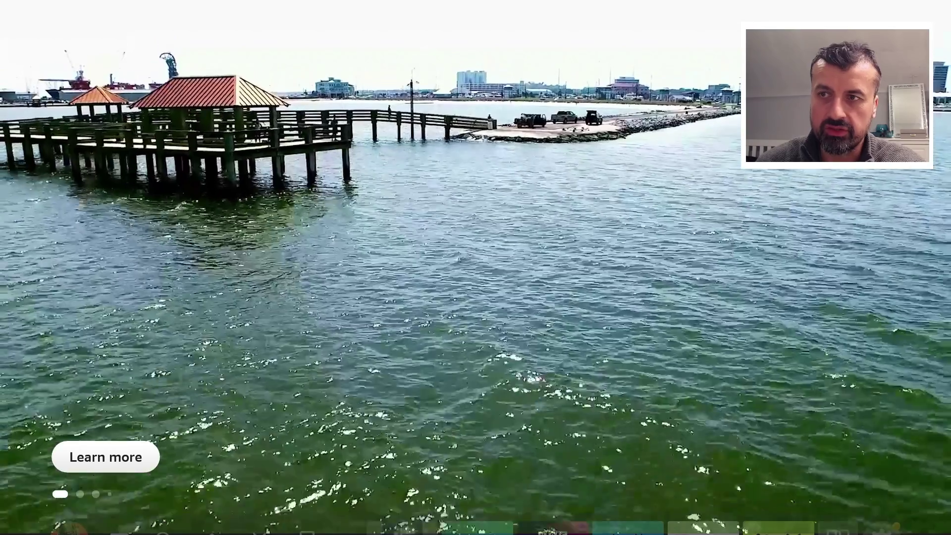
key("Right")
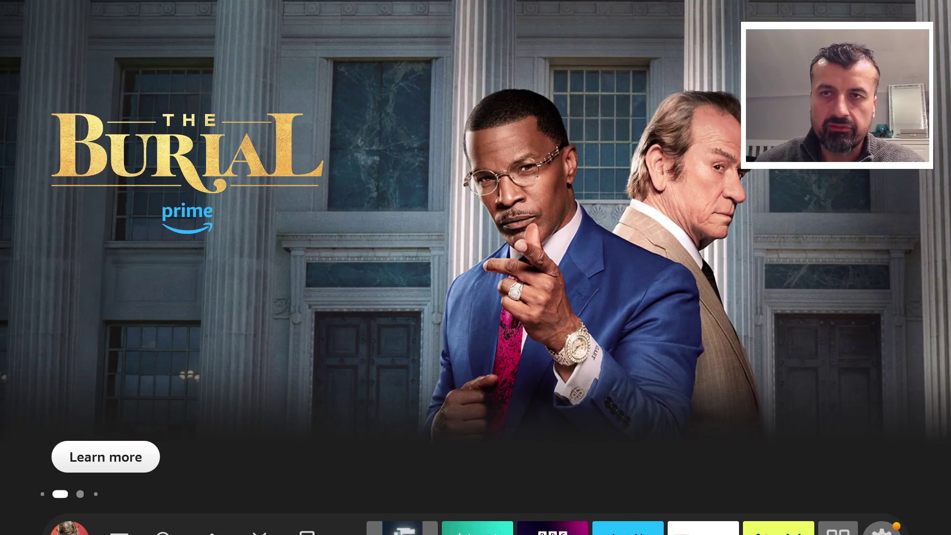
key("Right")
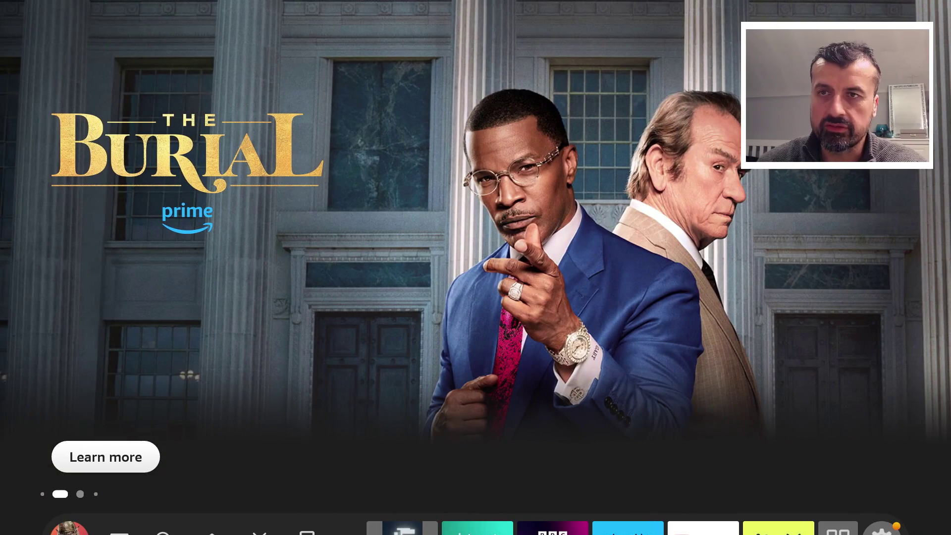
key("Down")
key("Right")
key("Right")
key("Right")
key("Right")
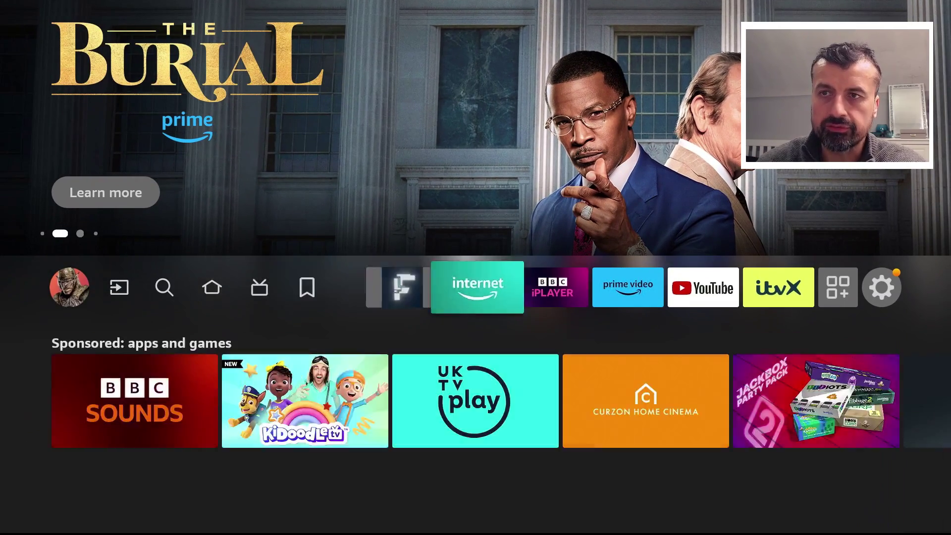
key("Right")
key("Right")
key("Right")
key("Right")
key("Right")
key("Right")
key("Down")
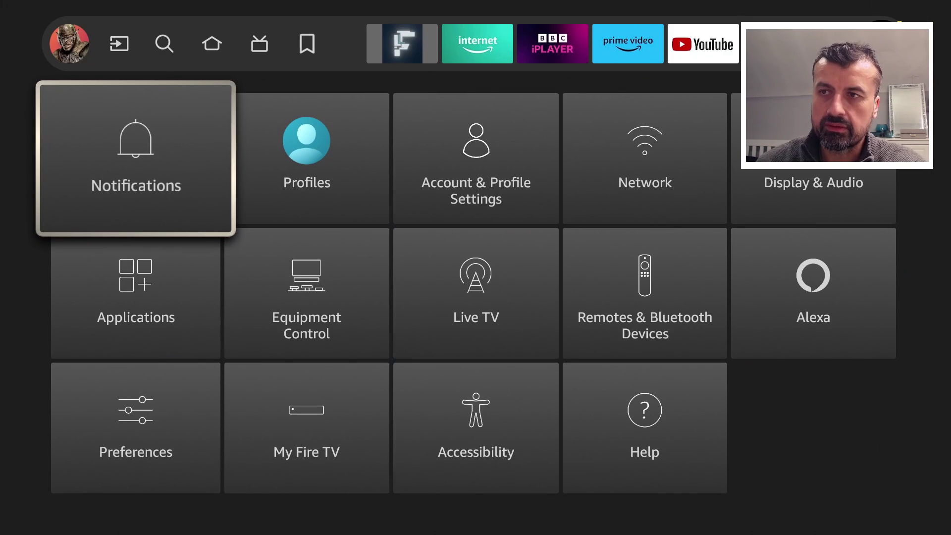
- Turn off Allow Video Autoplay and Allow Audio Autoplay under Preferences > Featured Content
key("Down")
key("Down")
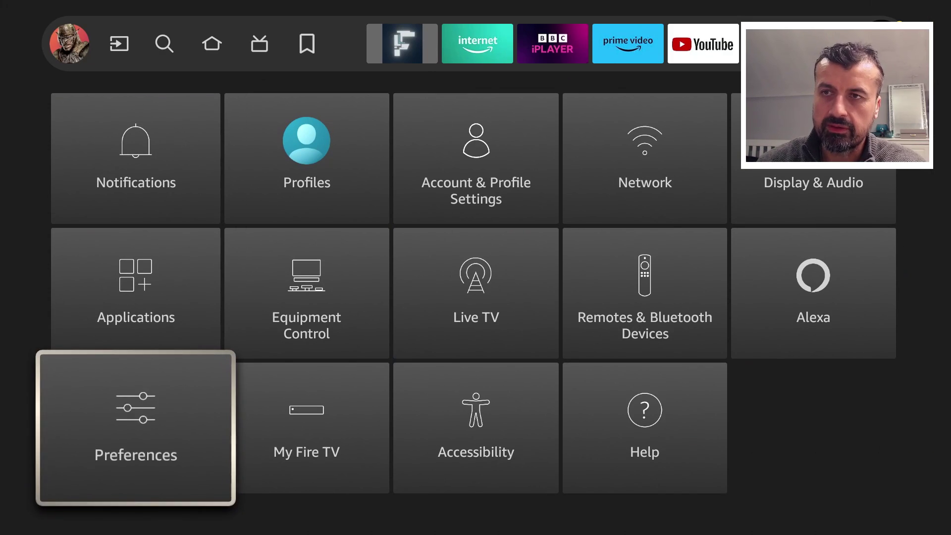
key("Return")
key("Down")
key("Down")
key("Down")
key("Down")
key("Return")
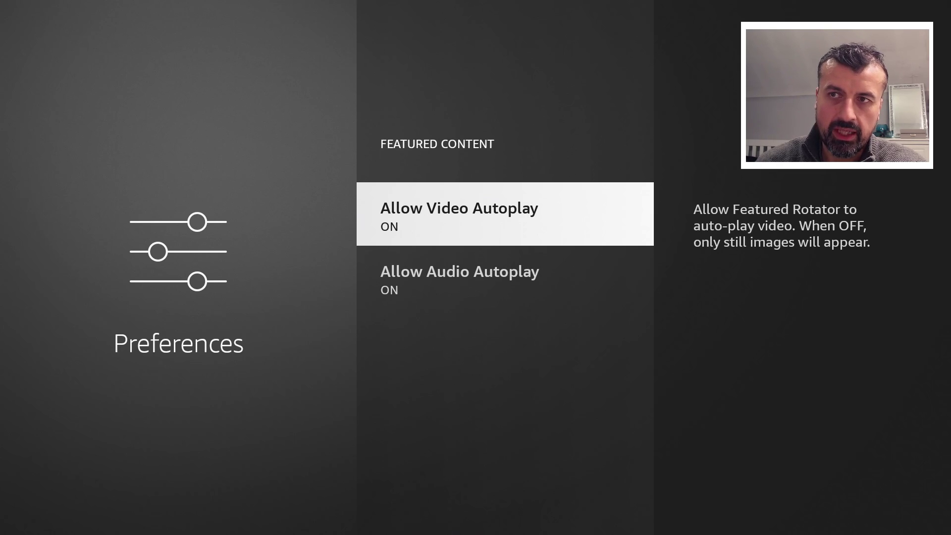
key("Return")
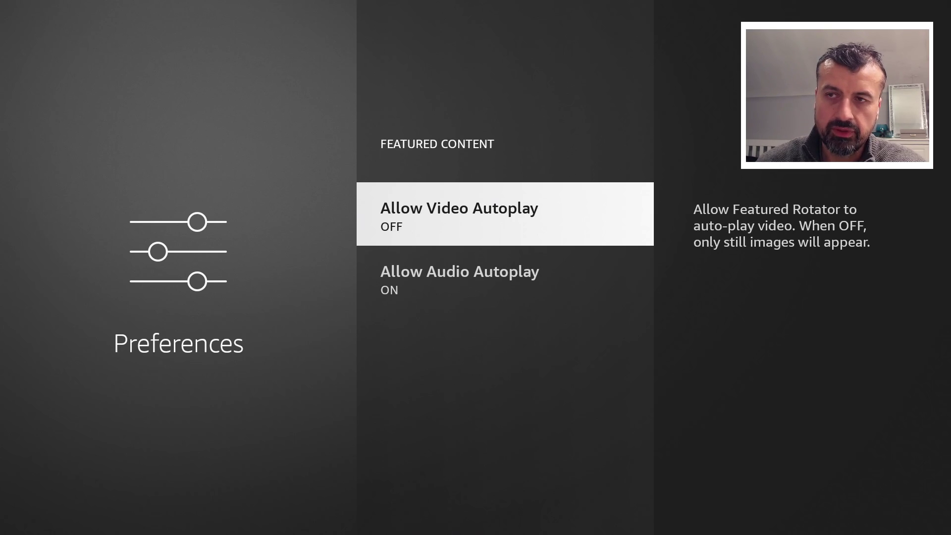
key("Down")
key("Return")
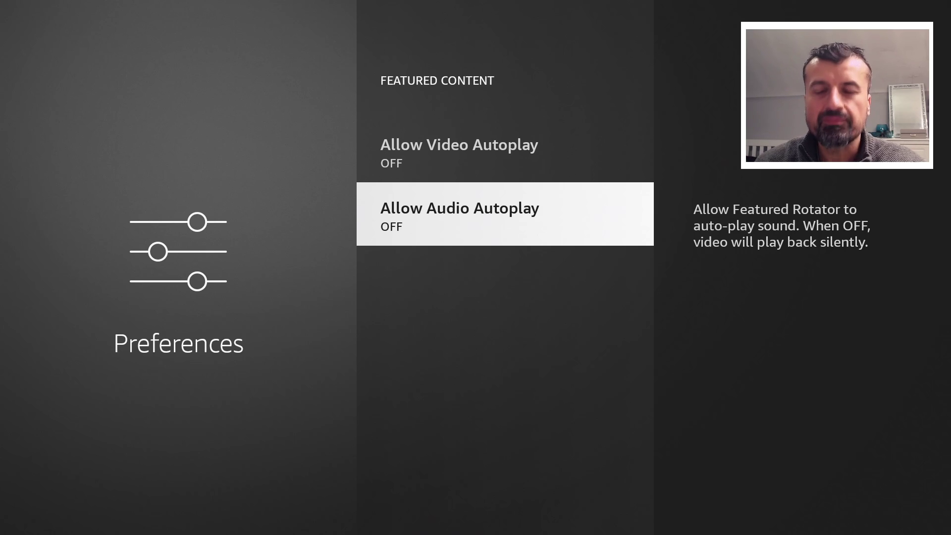
- Check My Fire TV > Developer Options shows ADB Debugging ON
key("Escape")
key("Escape")
key("Right")
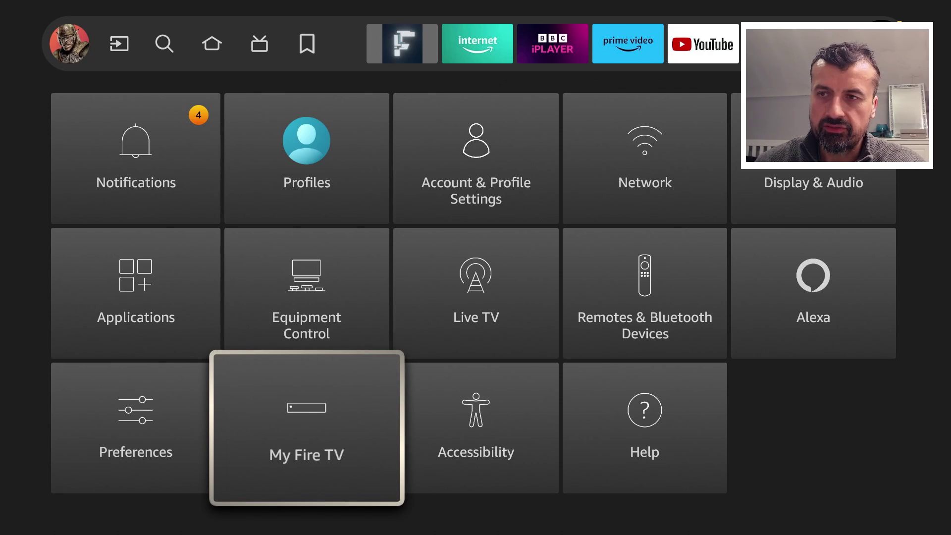
key("Return")
key("Down")
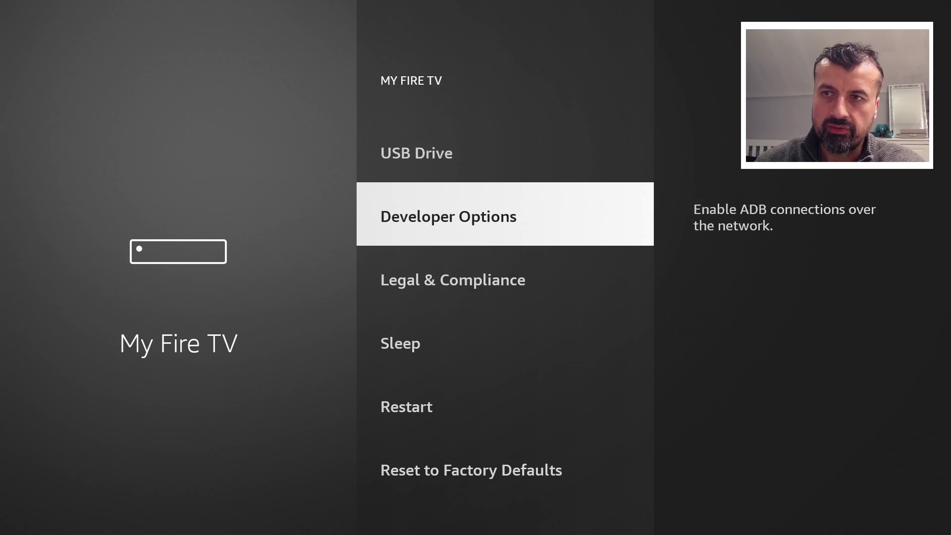
key("Return")
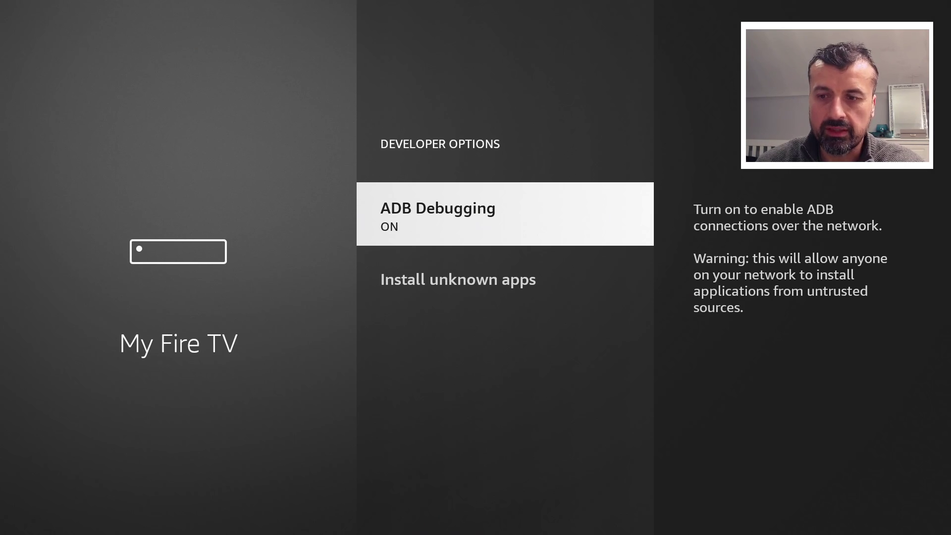
key("Escape")
- Select the Fire TV Cube entry in About repeatedly, confirming developer mode is already enabled
key("Up")
key("Up")
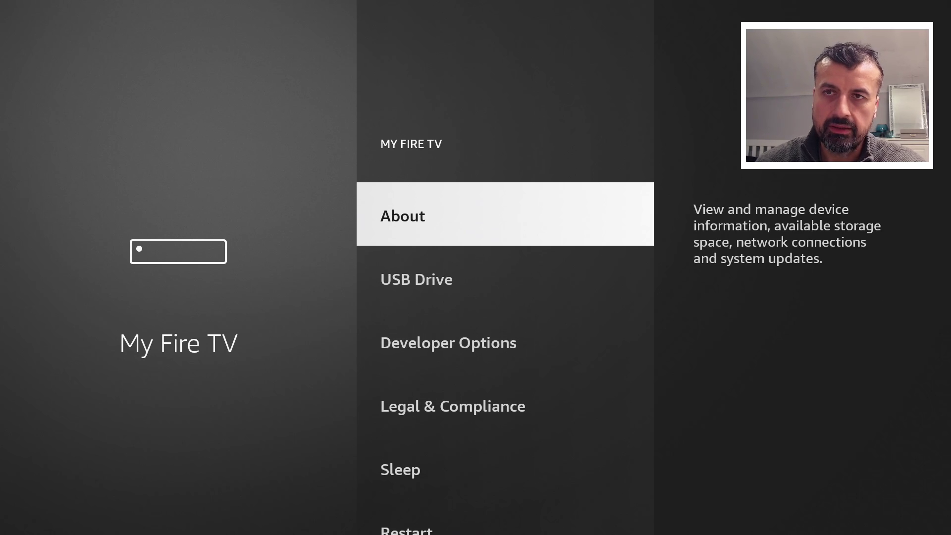
key("Return")
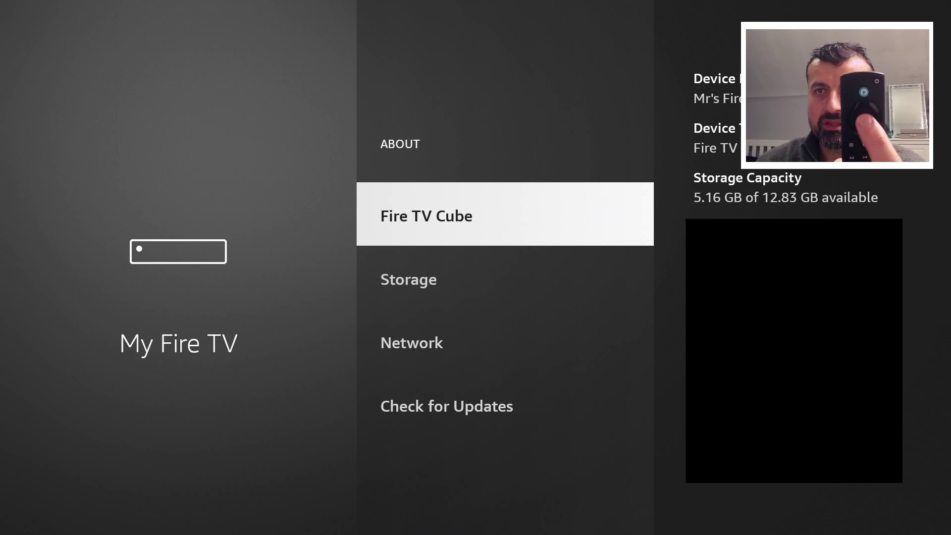
key("Return")
key("Return")
key("Return")
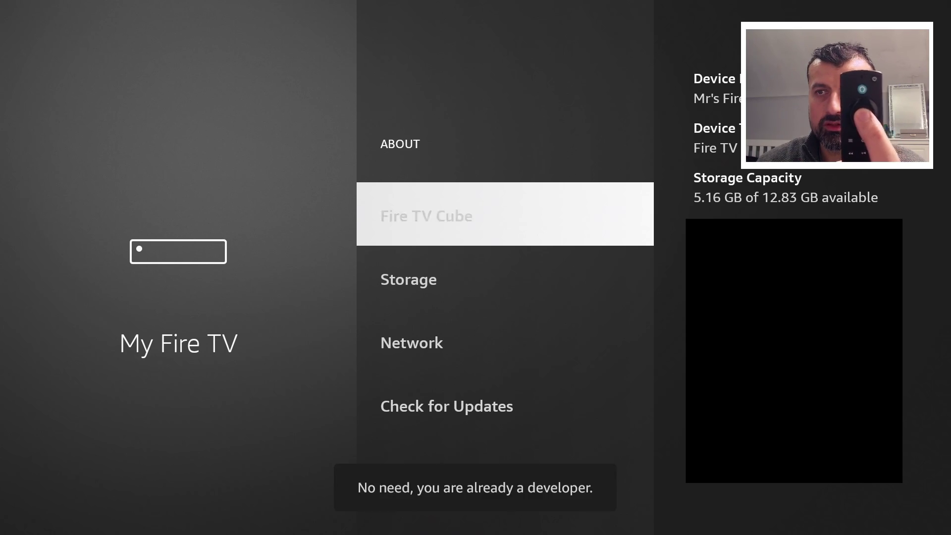
key("Return")
key("Return")
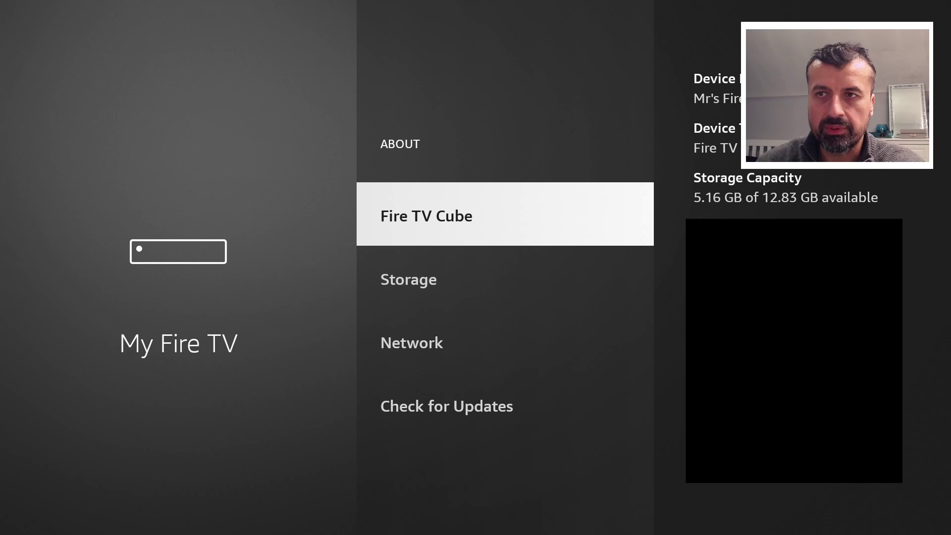
key("Return")
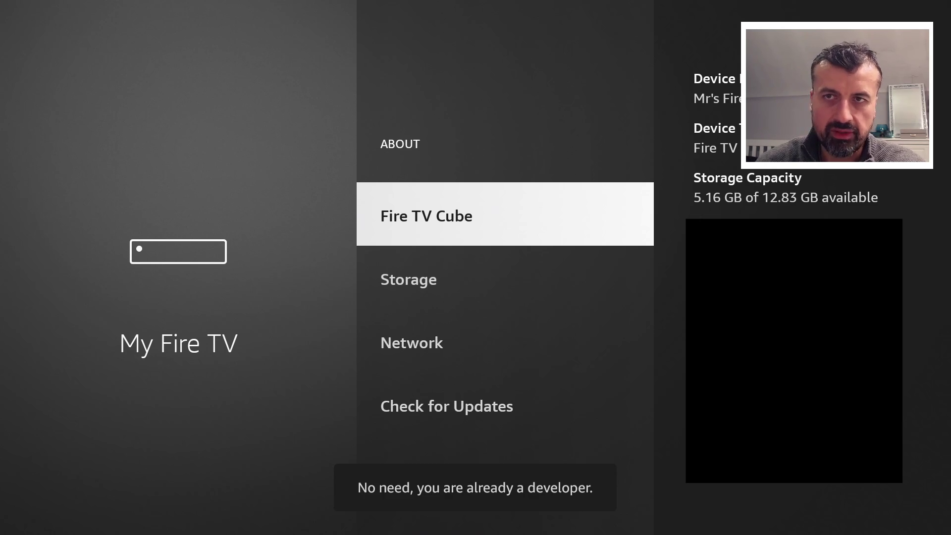
- Set Downloader to ON in Developer Options > Install unknown apps
key("Escape")
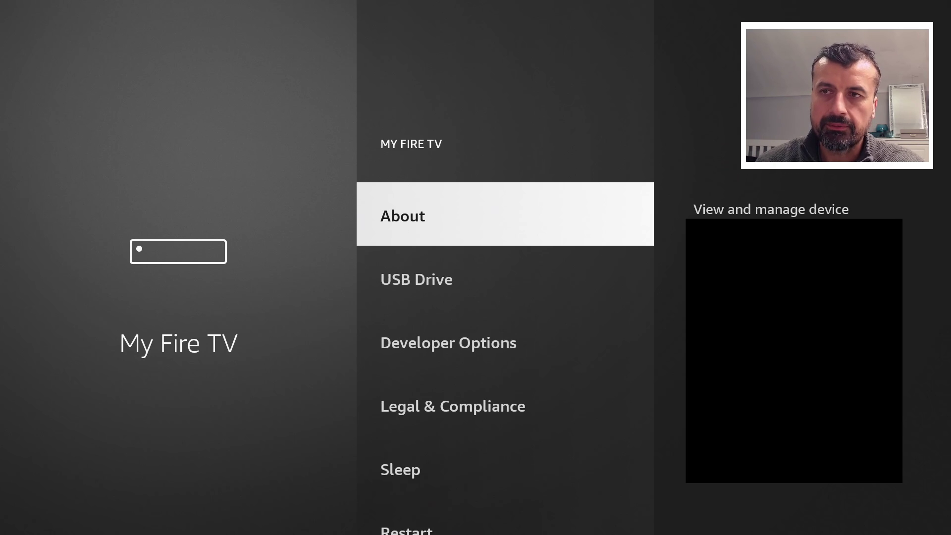
key("Down")
key("Down")
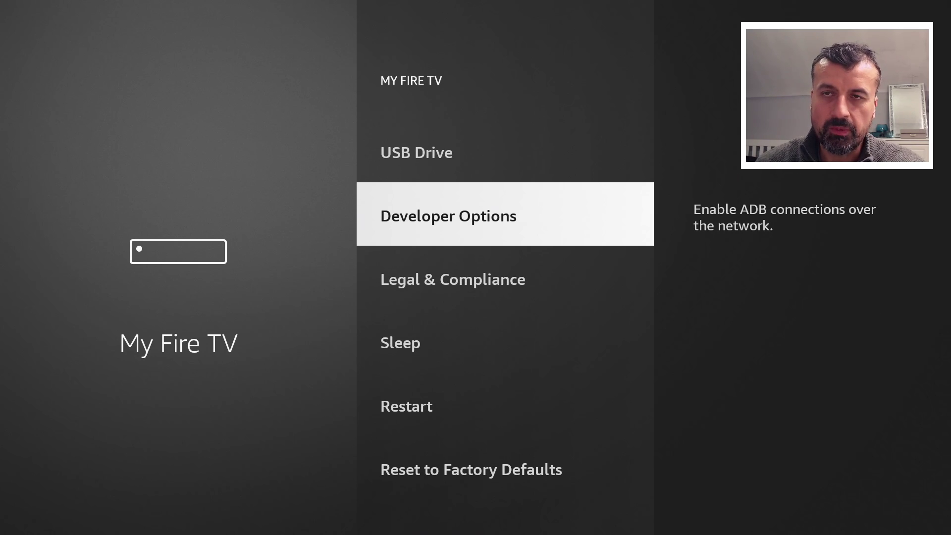
key("Return")
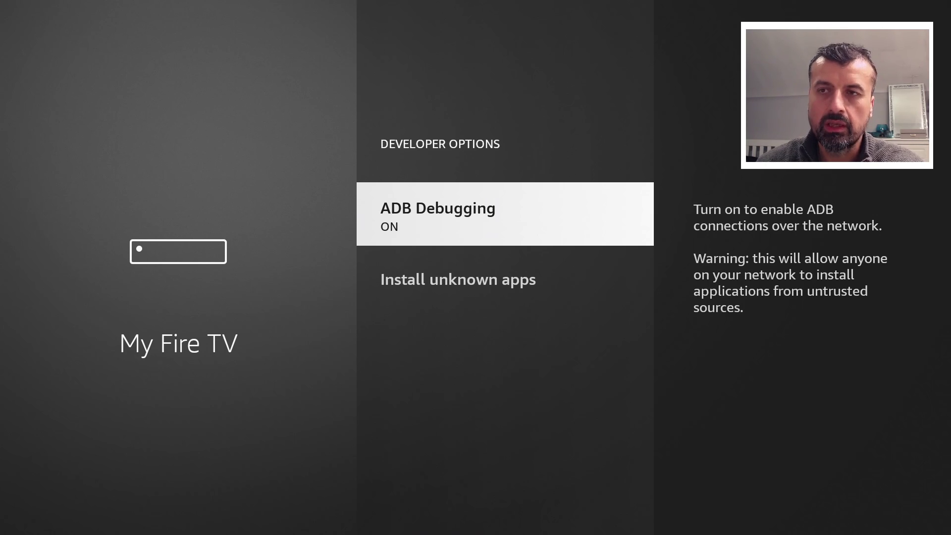
key("Down")
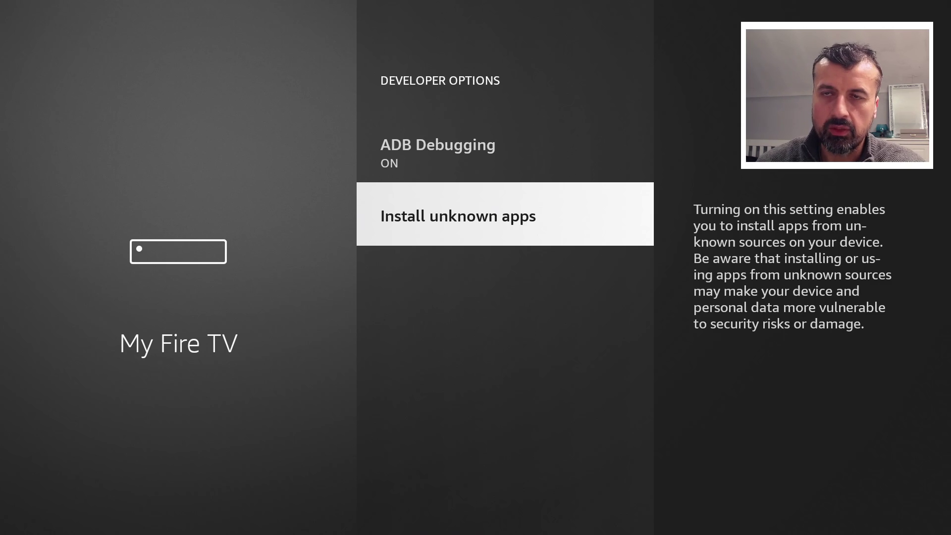
key("Return")
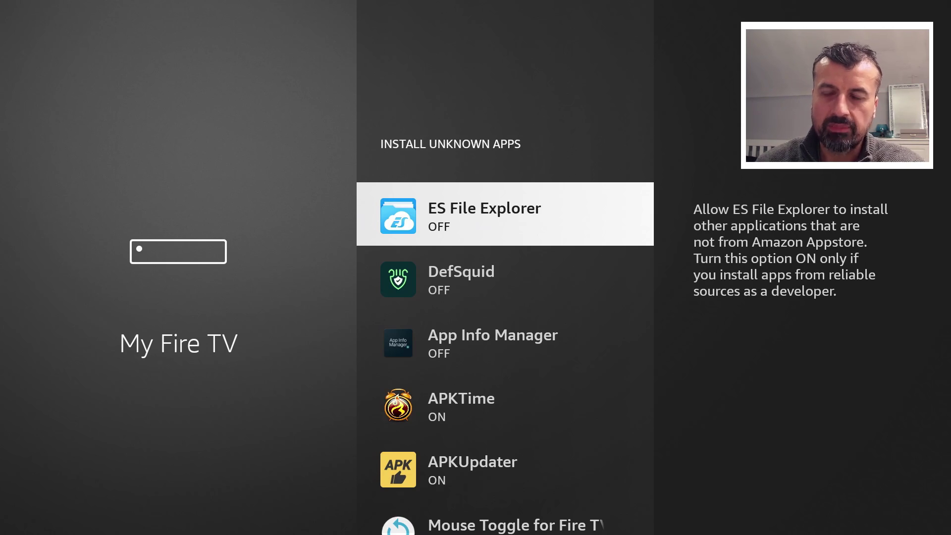
key("Down")
key("Down")
key("Down")
key("Down")
key("Down")
key("Down")
key("Down")
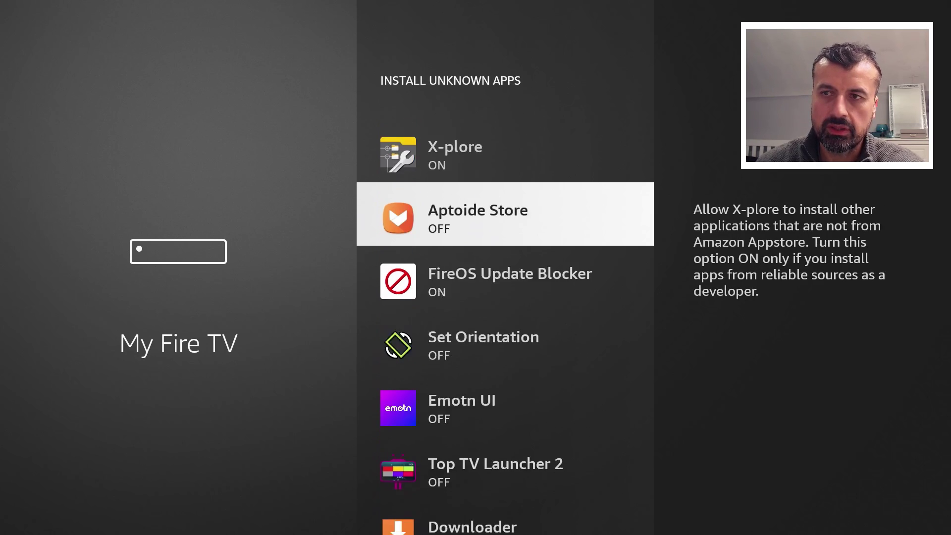
key("Down")
key("Down")
key("Down")
key("Down")
key("Down")
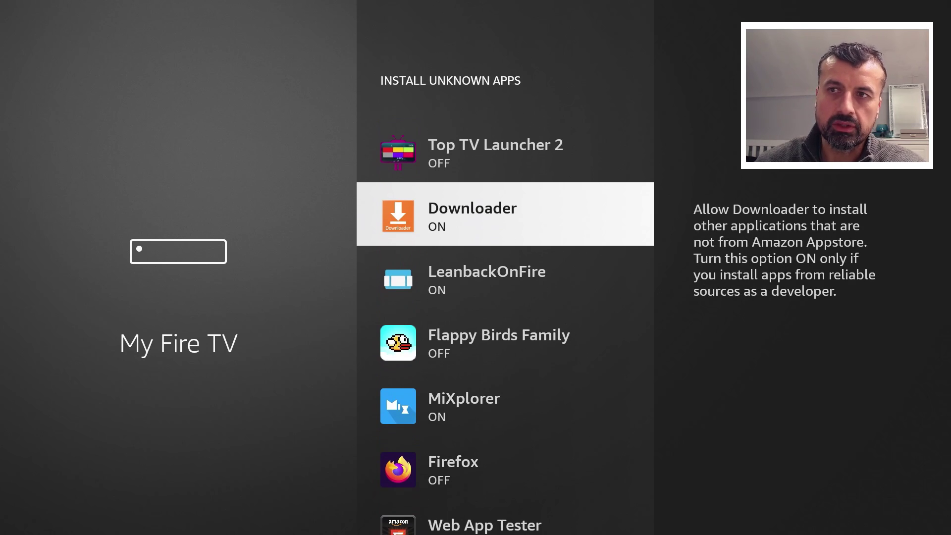
key("Return")
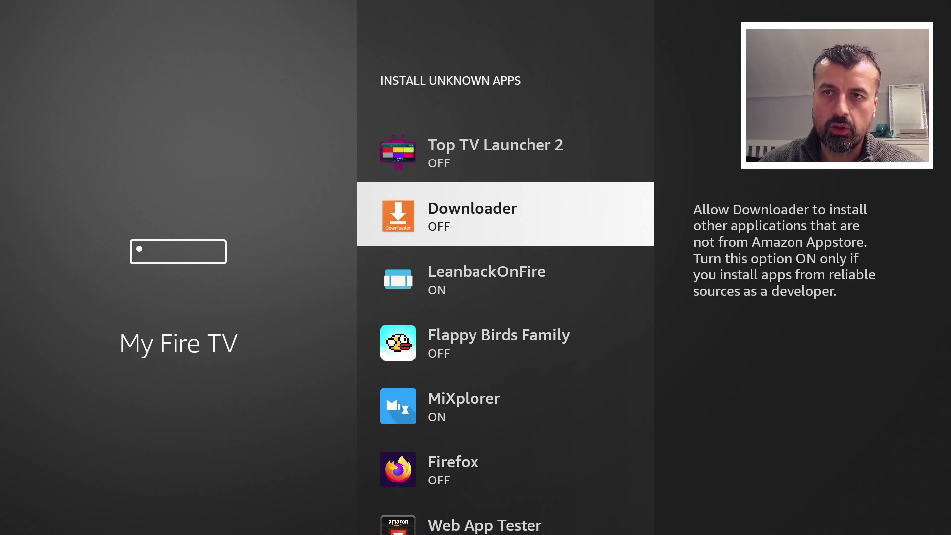
key("Return")
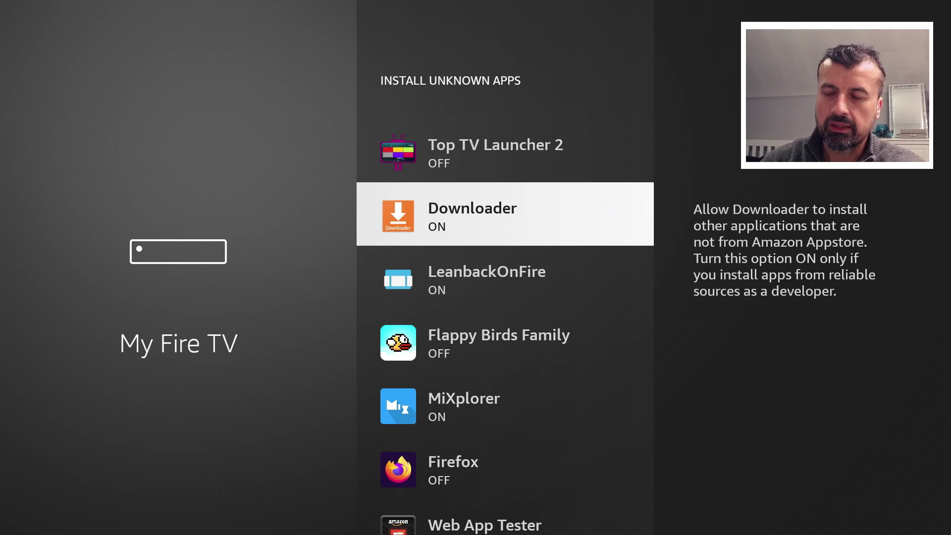
- Return Home and move through Your Apps & Channels to the App Killer tile
key("Home")
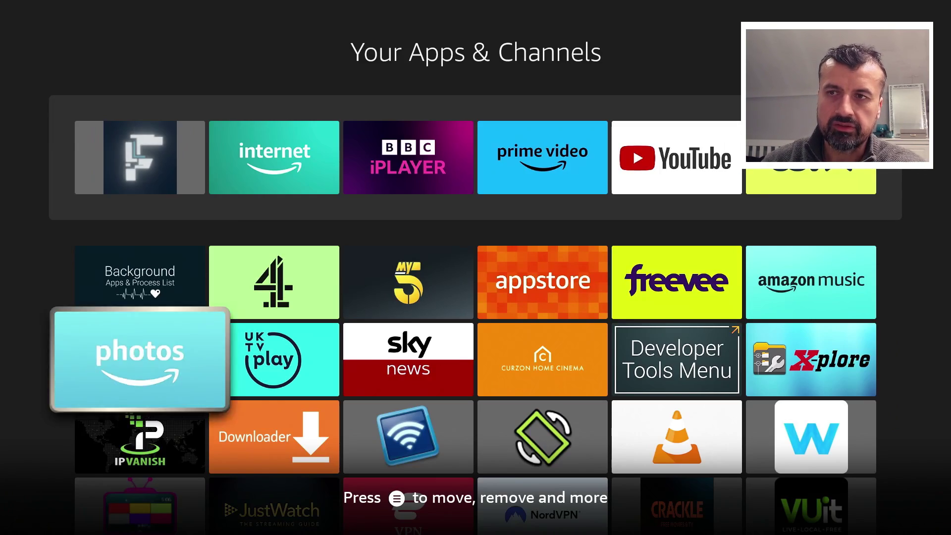
key("Down")
key("Down")
key("Down")
key("Down")
key("Down")
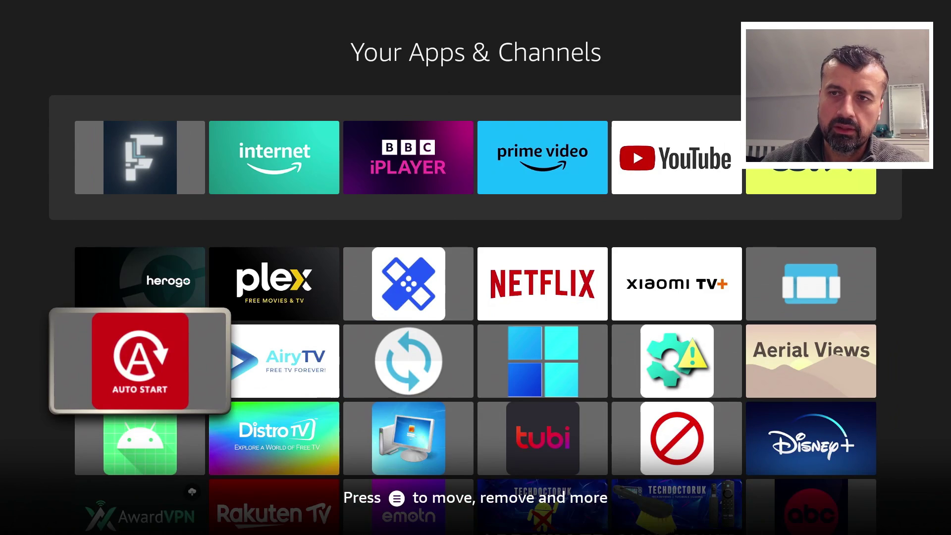
key("Down")
key("Down")
key("Right")
key("Right")
key("Right")
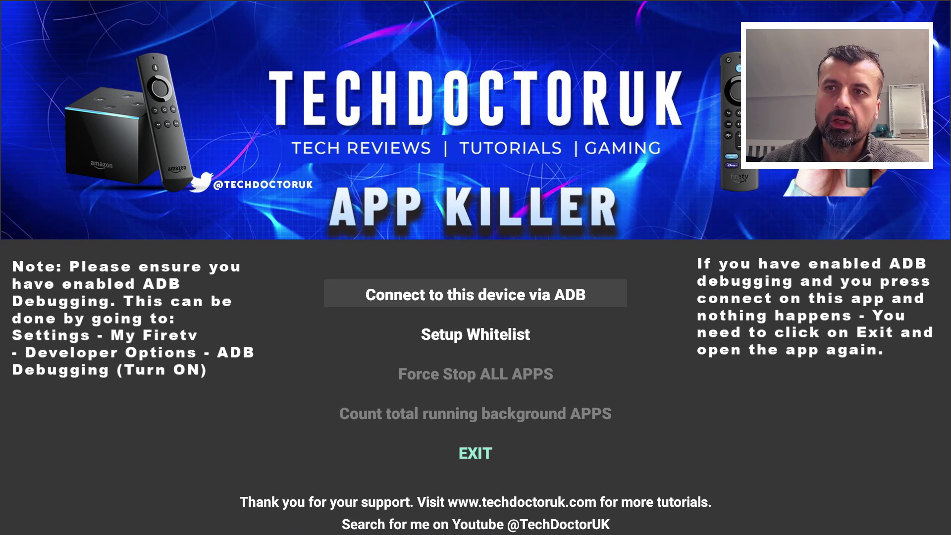
- Connect App Killer to this device via ADB until it reads Connected, then exit it
key("Down")
key("Up")
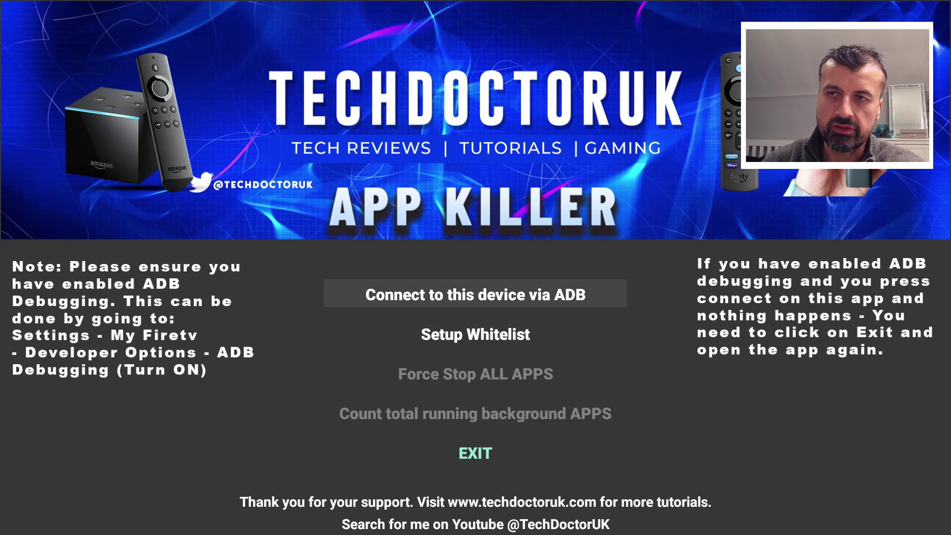
key("Return")
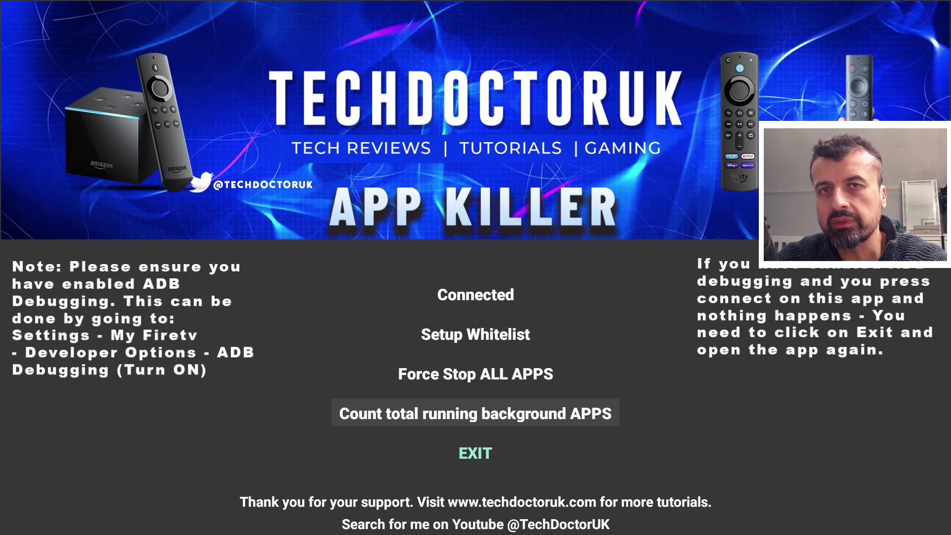
key("Down")
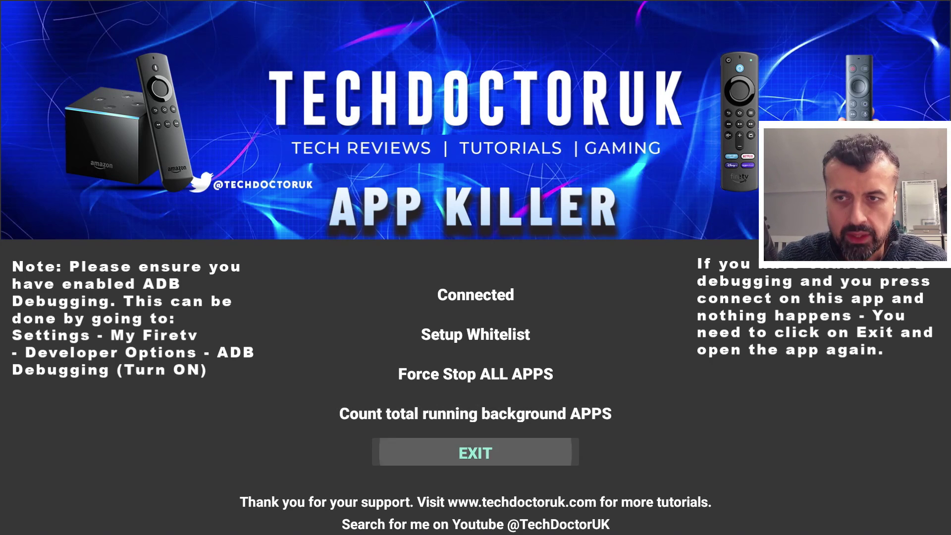
key("Return")
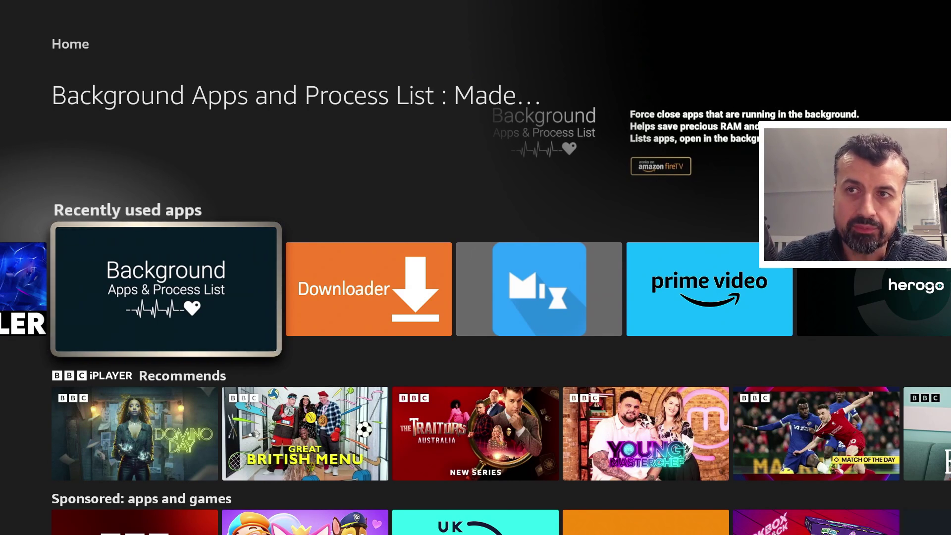
key("Return")
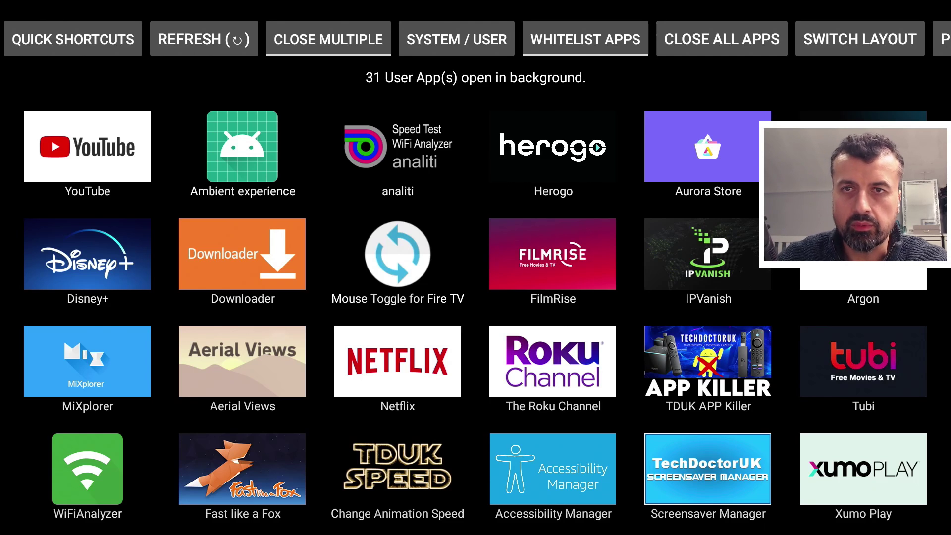
key("Escape")
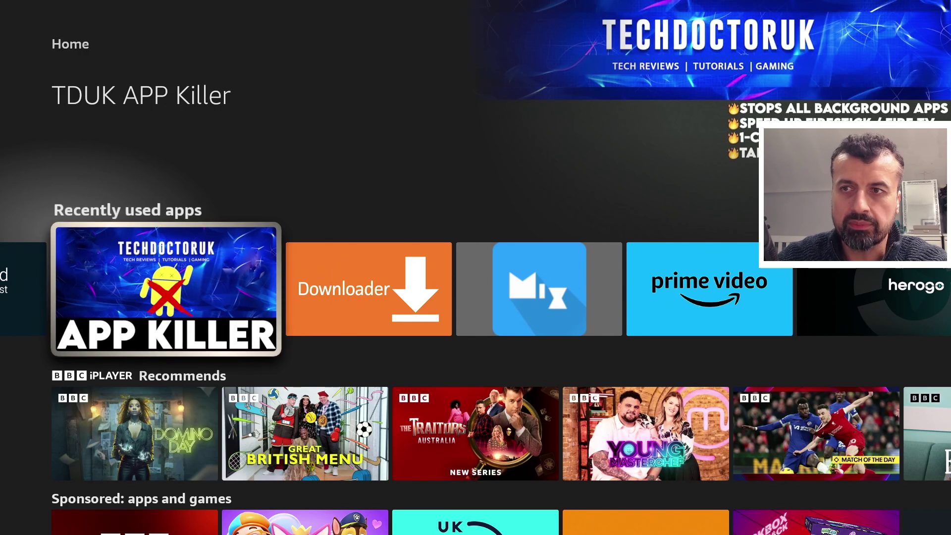
- Launch TDUK App Killer, connect via ADB and count the running background apps
key("Return")
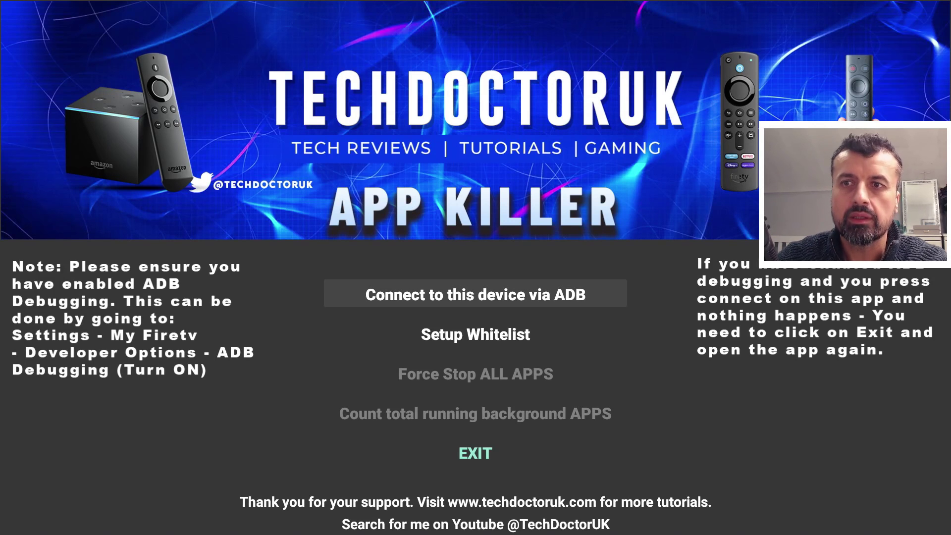
key("Return")
key("Down")
key("Down")
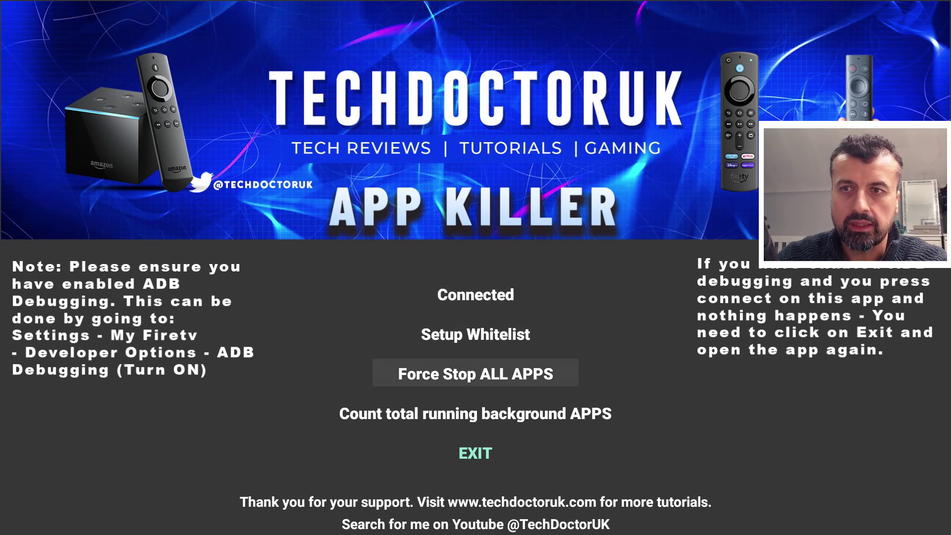
key("Down")
key("Return")
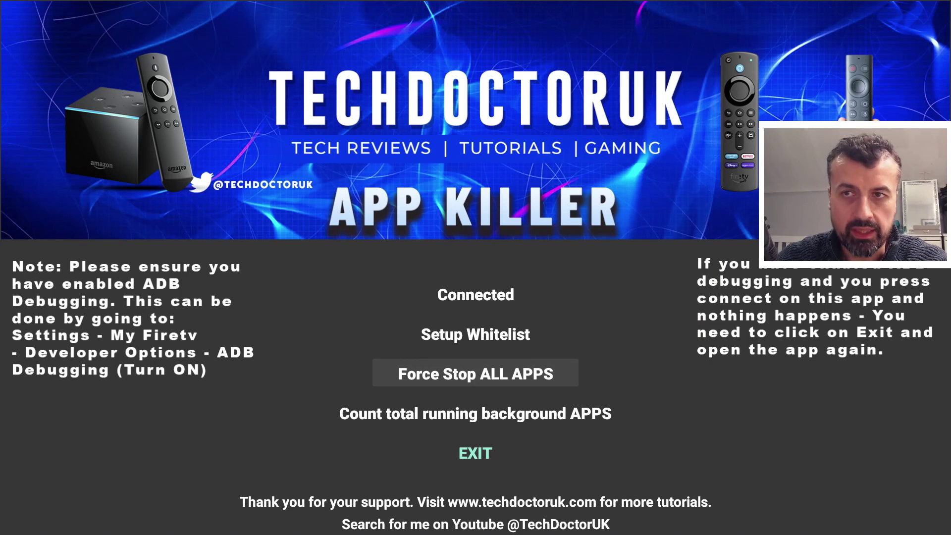
- Review the whitelist toggles, including FilmRise and Tubi, and close it
left_click(475, 333)
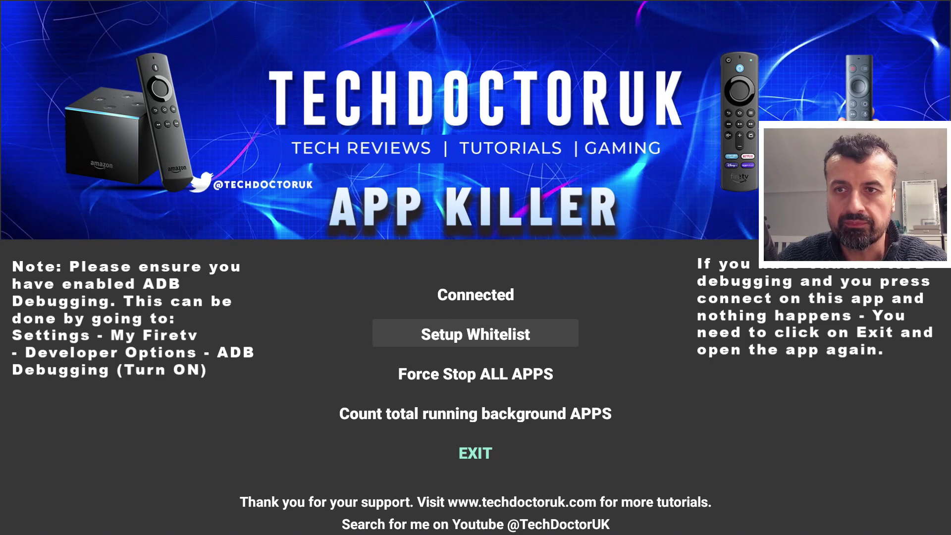
key("Return")
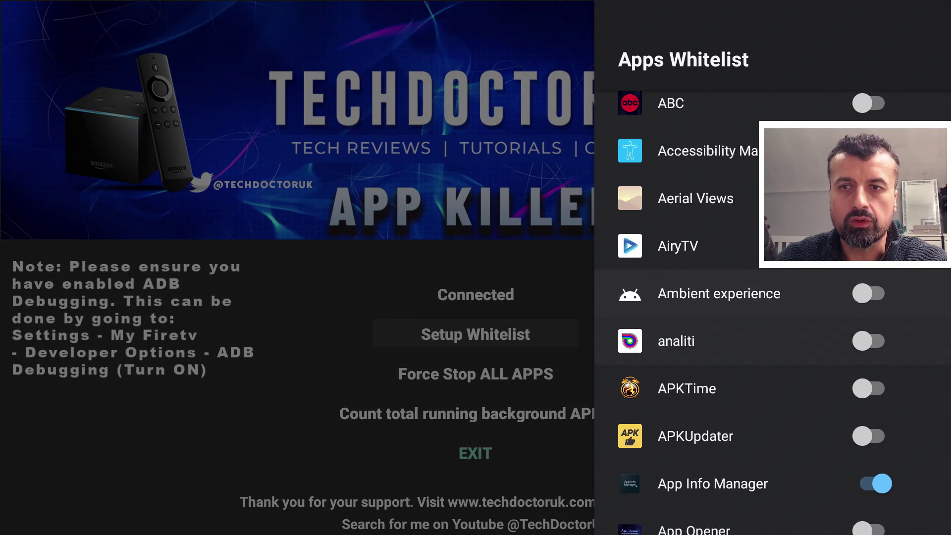
key("Down")
key("Down")
key("Down")
key("Down")
key("Down")
key("Down")
key("Down")
key("Down")
key("Down")
key("Down")
key("Down")
key("Down")
key("Down")
key("Down")
key("Down")
key("Down")
key("Down")
key("Down")
key("Down")
key("Down")
key("Down")
key("Down")
key("Down")
key("Down")
key("Down")
key("Down")
key("Down")
key("Down")
key("Down")
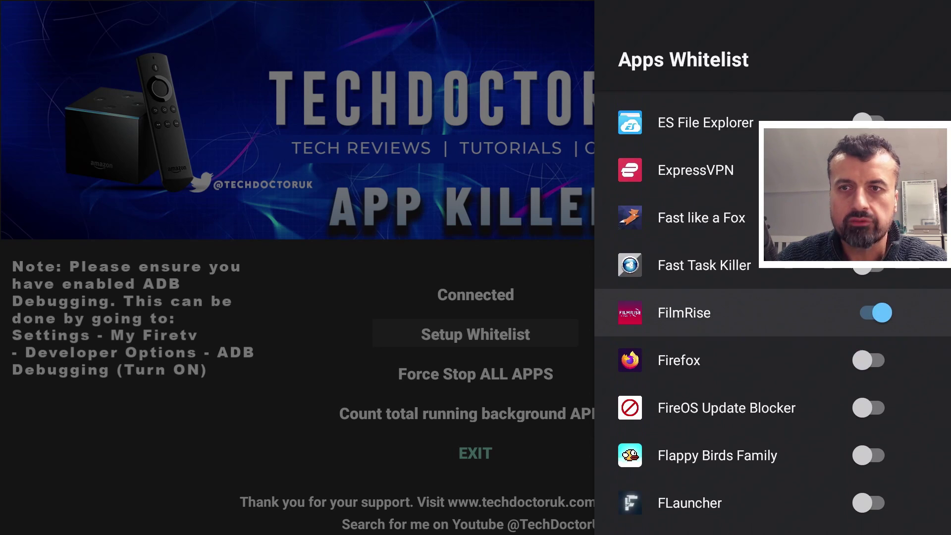
key("Down")
key("Down")
key("Down")
key("Down")
key("Down")
key("Down")
key("Down")
key("Down")
key("Down")
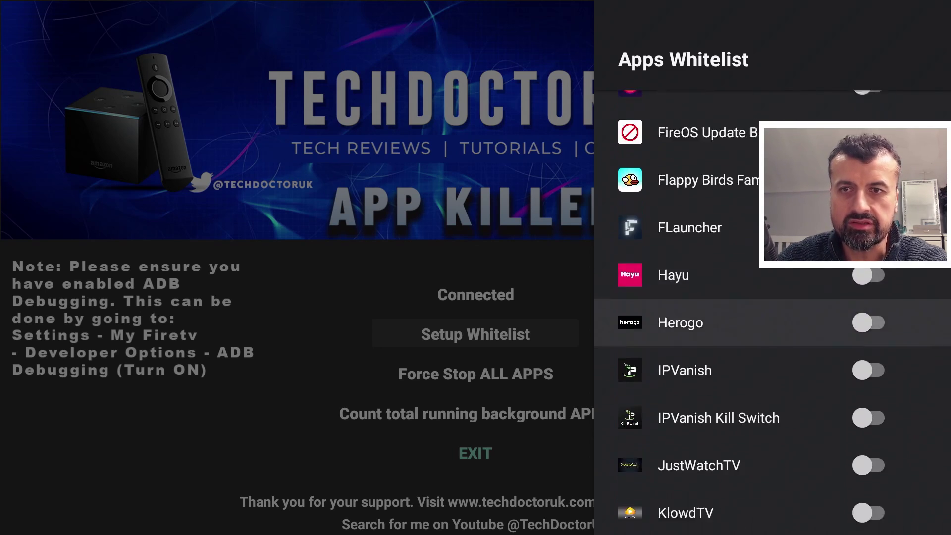
key("Down")
key("Down")
key("Down")
key("Down")
key("Down")
key("Down")
key("Down")
key("Down")
key("Down")
key("Down")
key("Down")
key("Down")
key("Down")
key("Down")
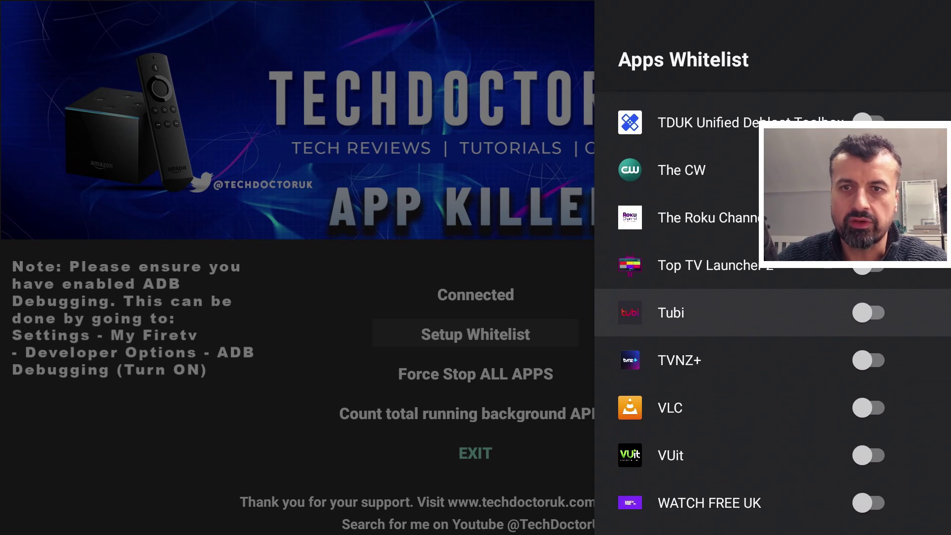
key("Escape")
key("Down")
key("Down")
key("Down")
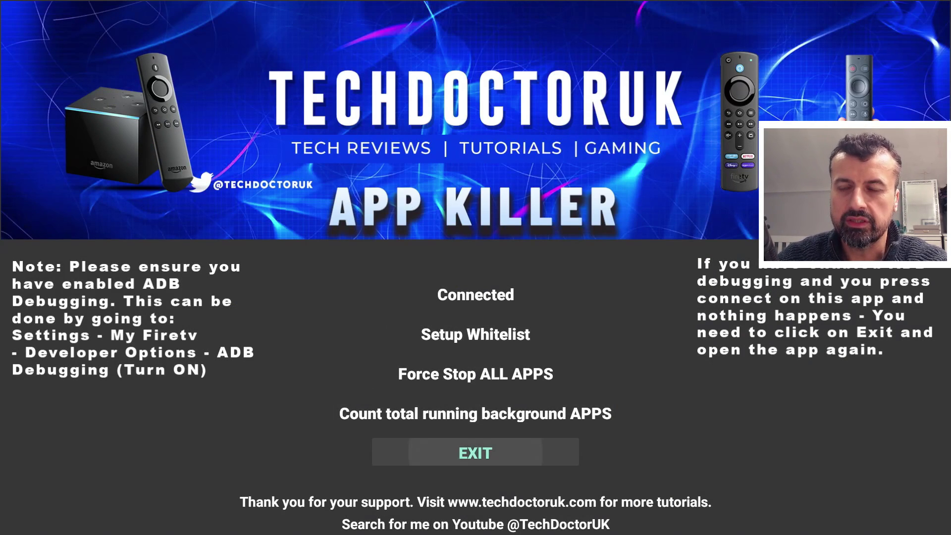
- Exit App Killer and confirm FilmRise, TDUK APP Killer and App Info Manager are the 3 open apps
key("Return")
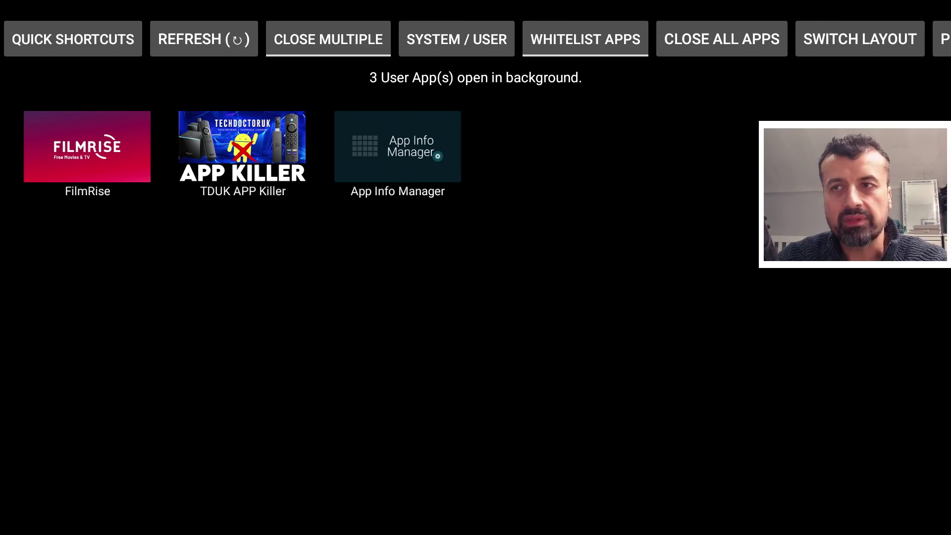
left_click(397, 155)
left_click(243, 155)
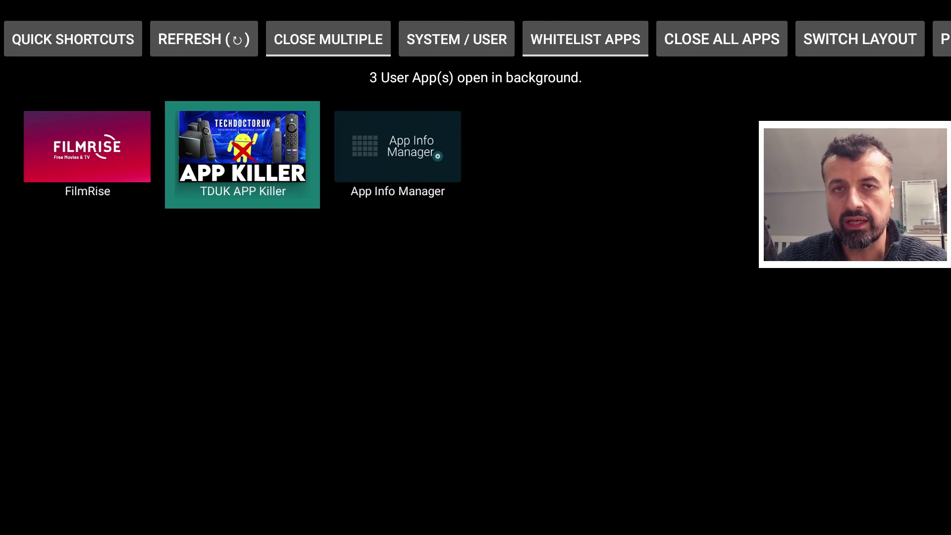